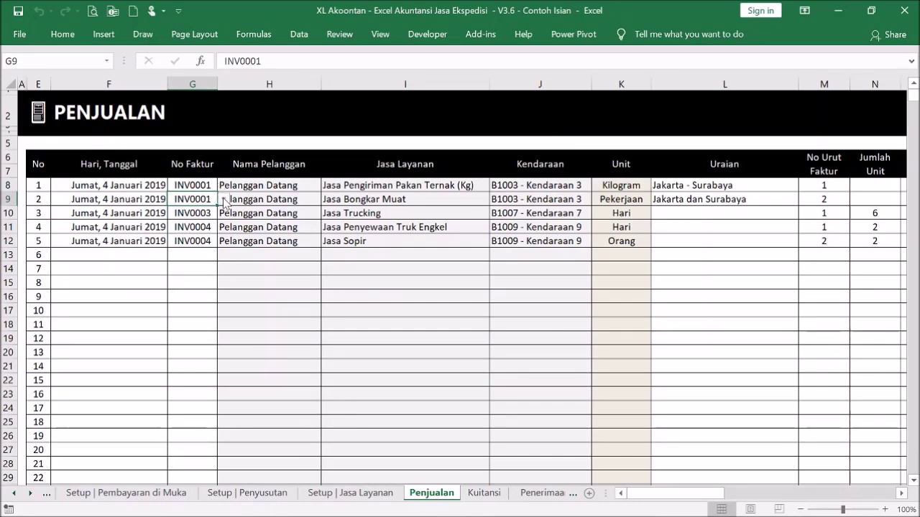
Open the Faktur Penjualan sheet from the main menu and view the invoice numbers available for No. Faktur
left_click(38, 112)
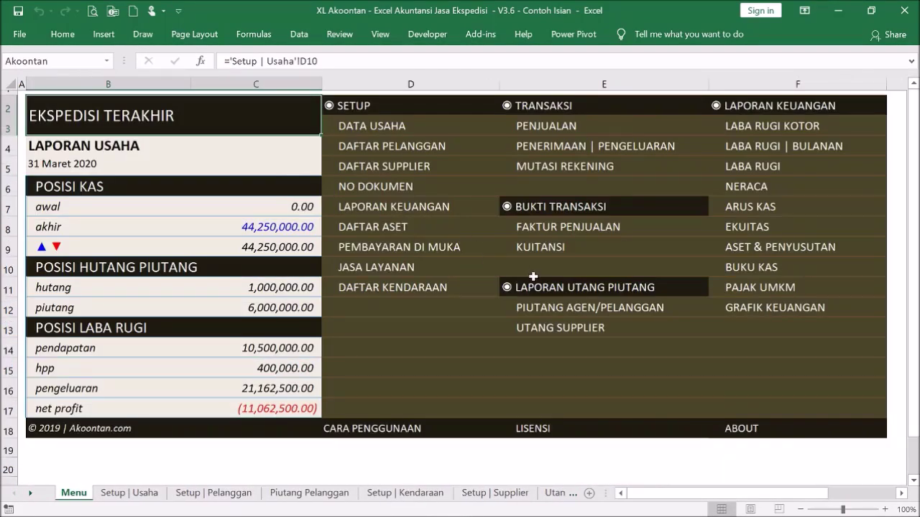
left_click(564, 227)
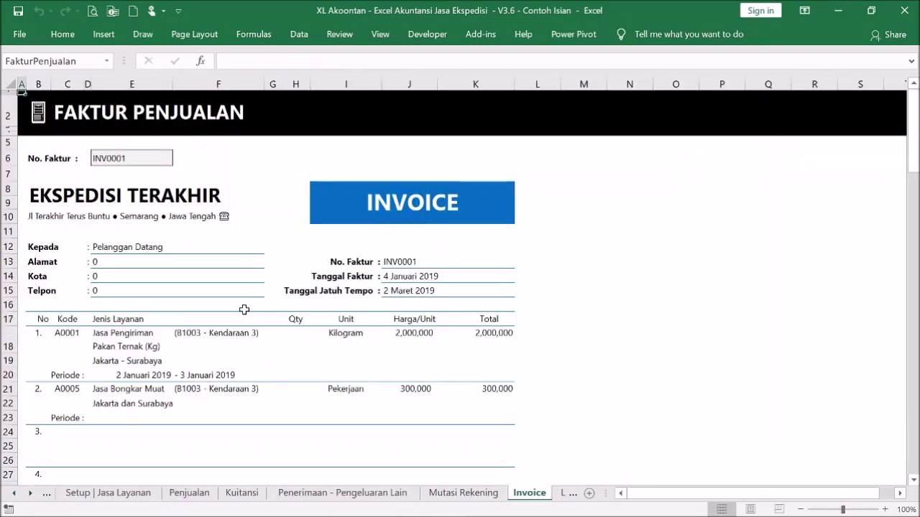
left_click(171, 161)
left_click(178, 161)
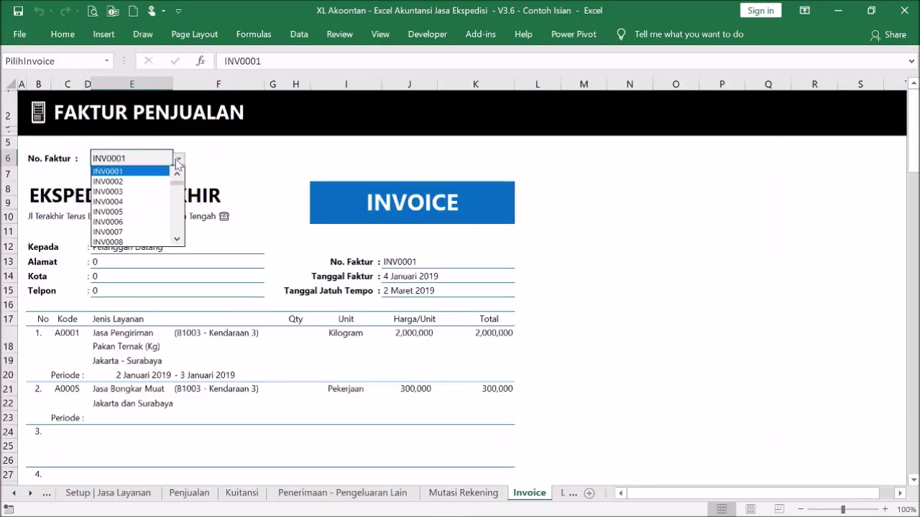
left_click(175, 158)
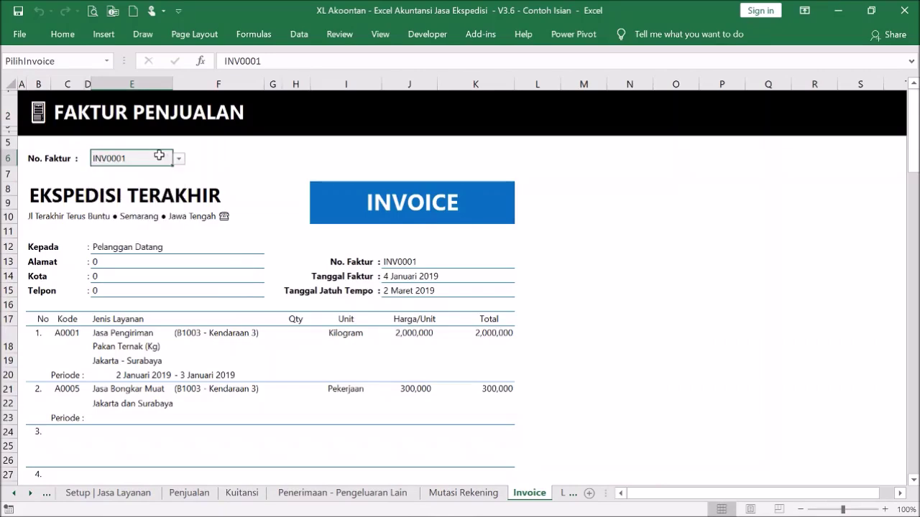
Look at the Penjualan sheet, reopen Faktur Penjualan and review the INV0001 invoice from its header to the total
left_click(42, 115)
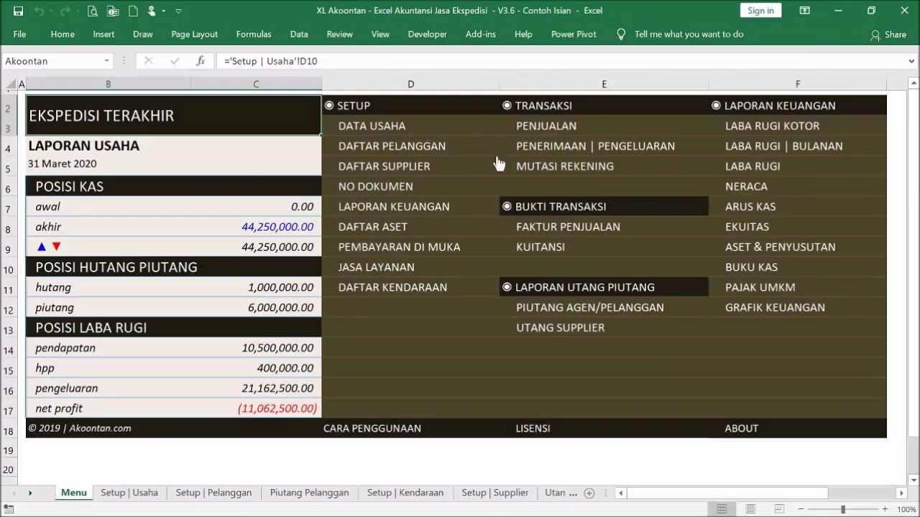
left_click(538, 135)
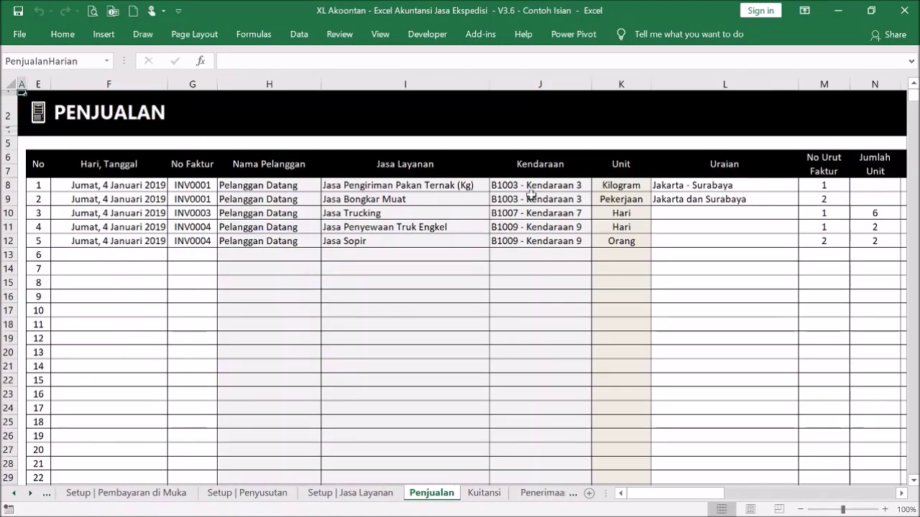
left_click(32, 118)
left_click(549, 227)
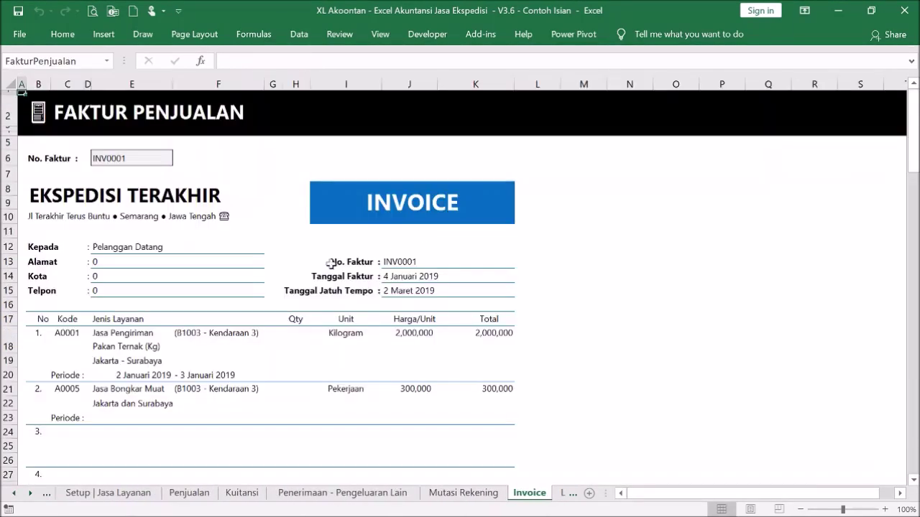
scroll(176, 332, "down", 2)
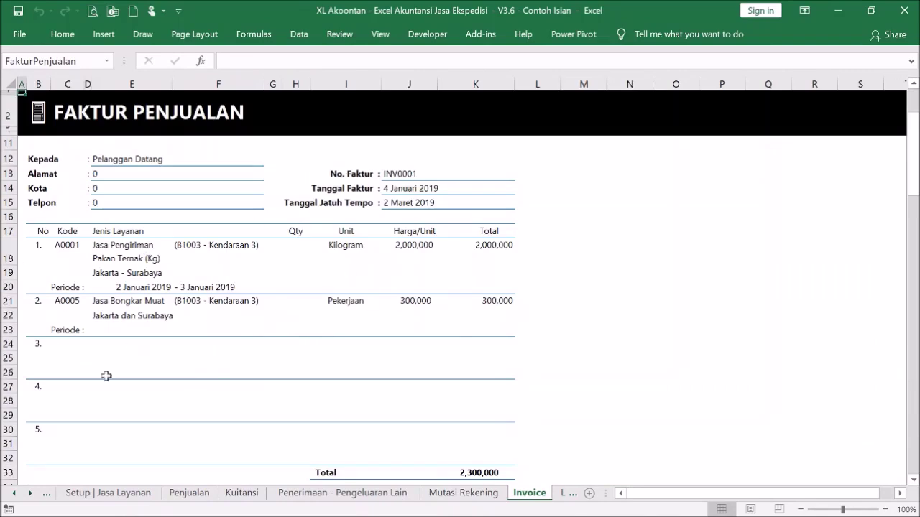
scroll(324, 288, "down", 1)
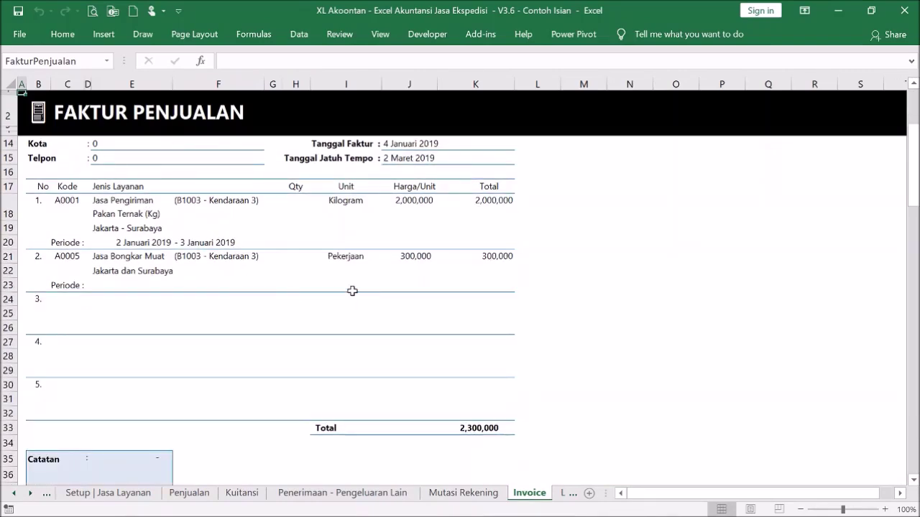
scroll(352, 290, "up", 3)
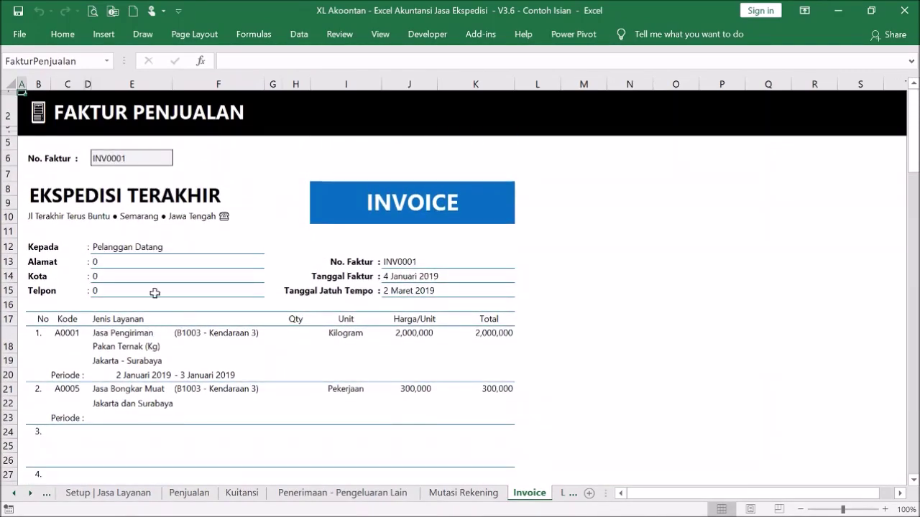
Return to the Penjualan sheet and examine the Nama Pelanggan entries in H8:H12
left_click(41, 119)
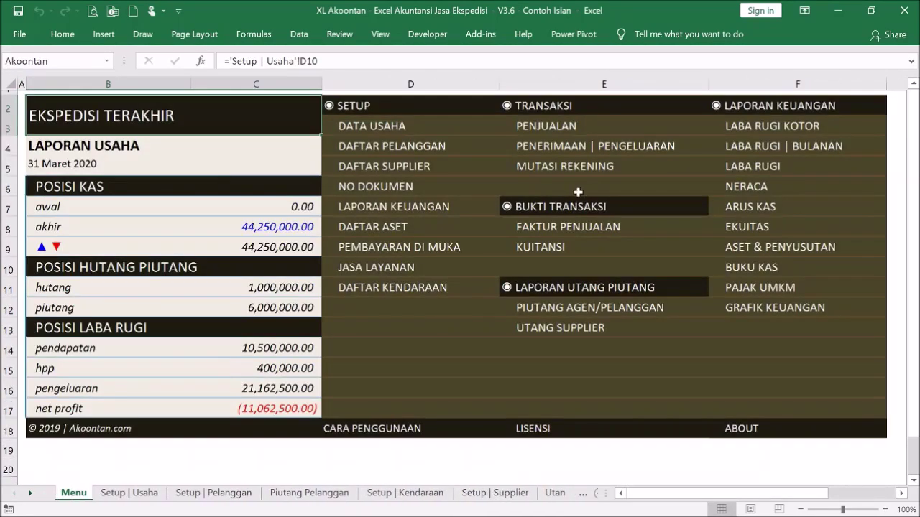
left_click(540, 128)
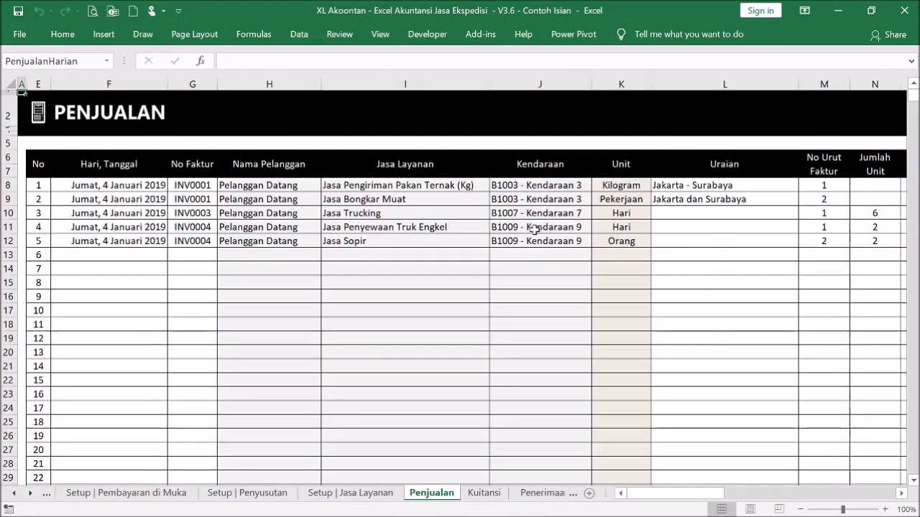
left_click(299, 199)
left_click(301, 184)
left_click_drag(302, 184, 320, 246)
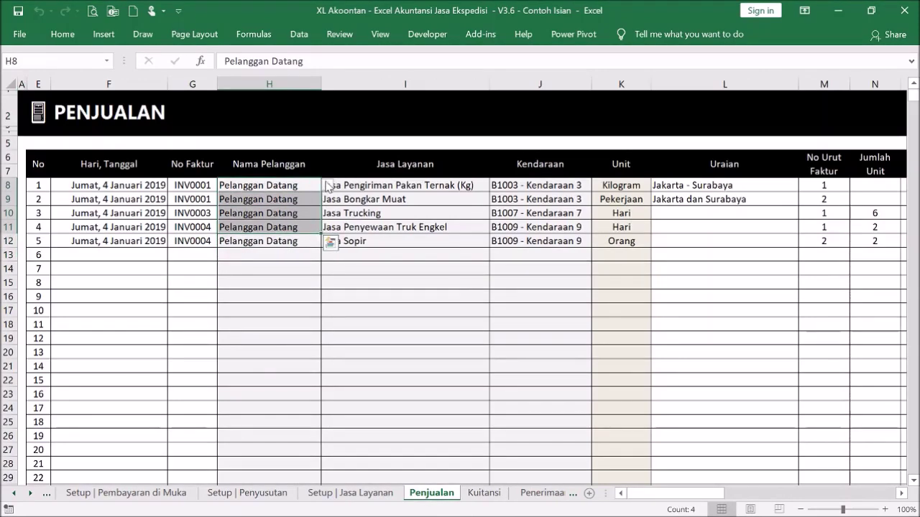
left_click(327, 185)
left_click(327, 185)
left_click(303, 185)
left_click_drag(302, 185, 301, 242)
left_click(303, 240)
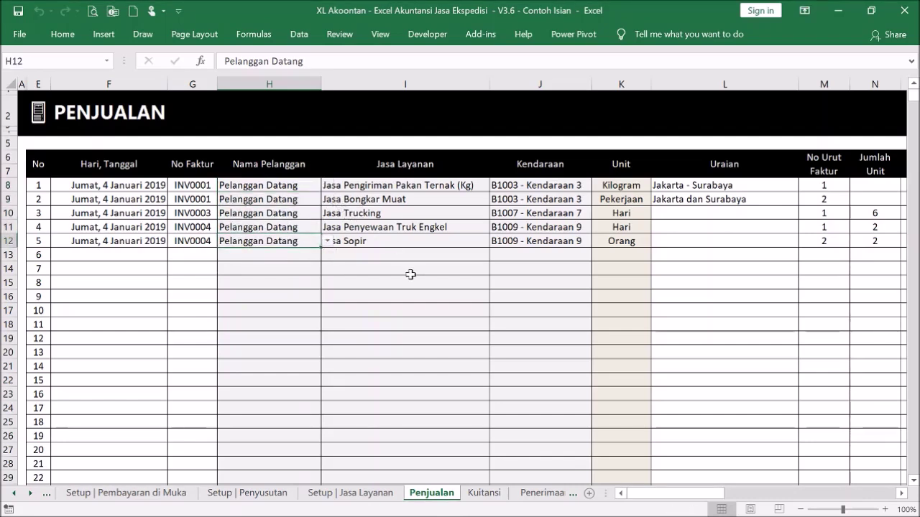
View the service choices available in the Jasa Layanan cell of the first sale
left_click(452, 185)
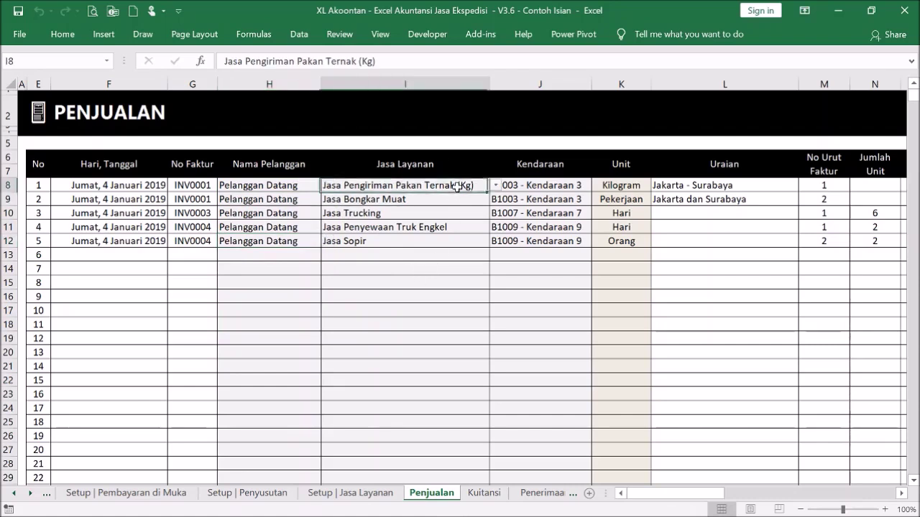
left_click(495, 185)
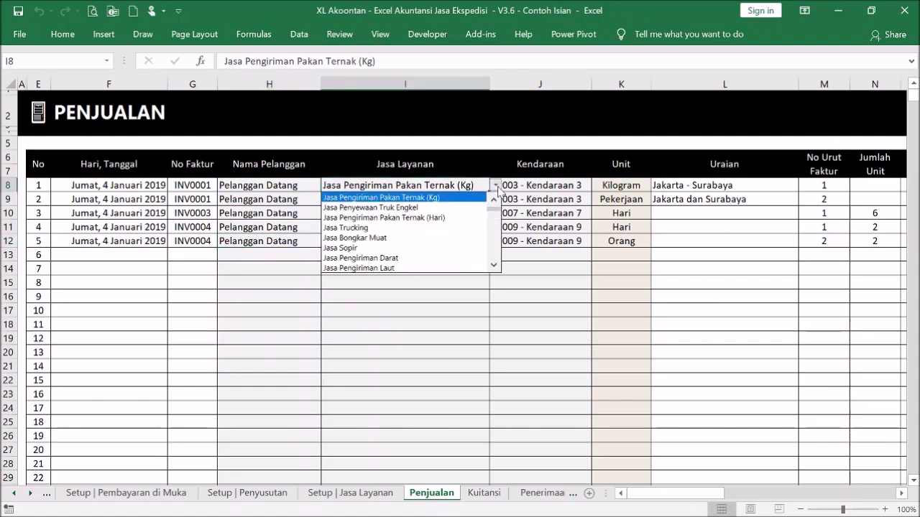
left_click(496, 186)
View the vehicle choices available in the Kendaraan cell of the first sale
left_click(584, 185)
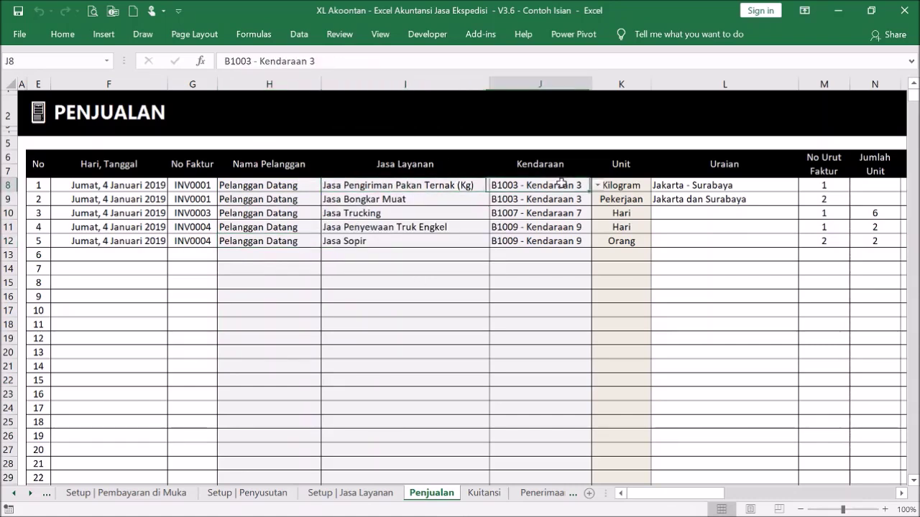
left_click(598, 185)
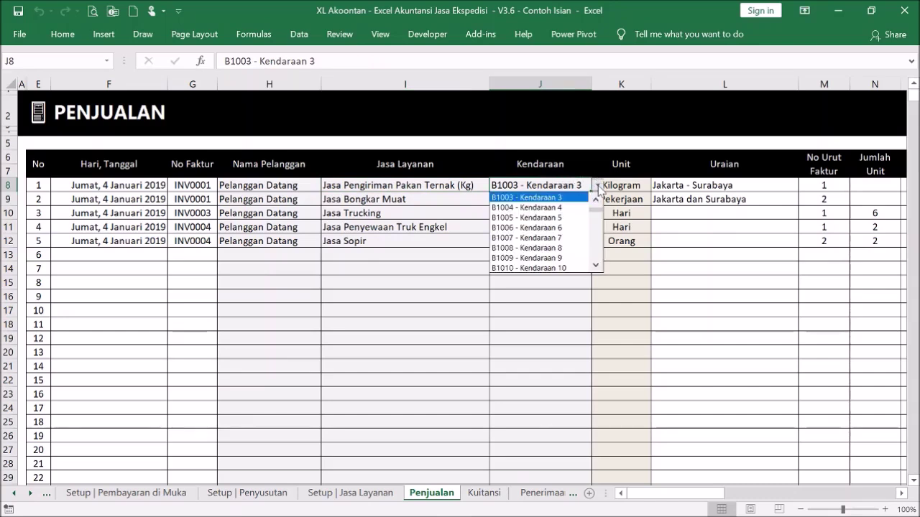
left_click(597, 185)
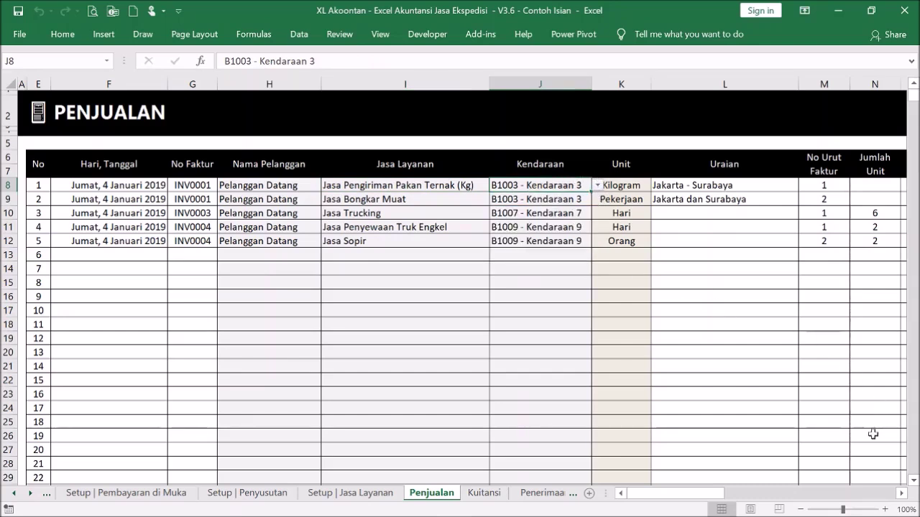
left_click(900, 493)
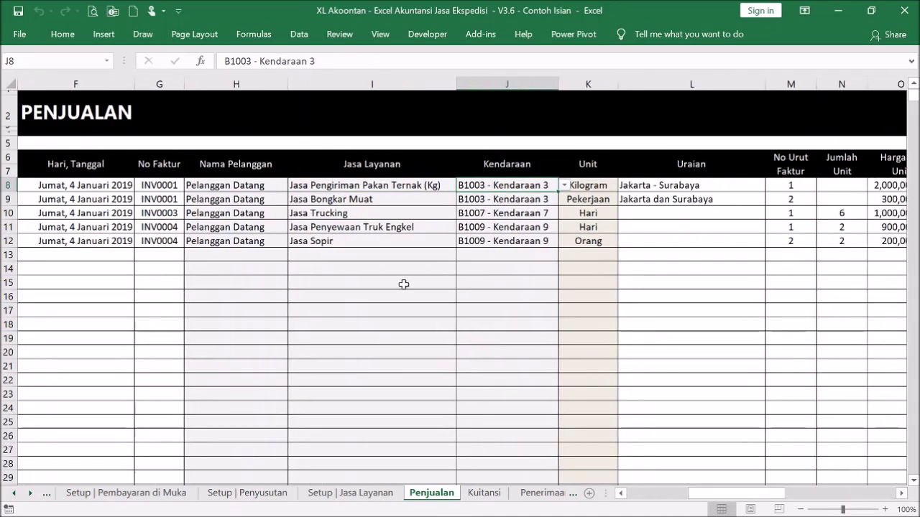
left_click(565, 185)
left_click(543, 189)
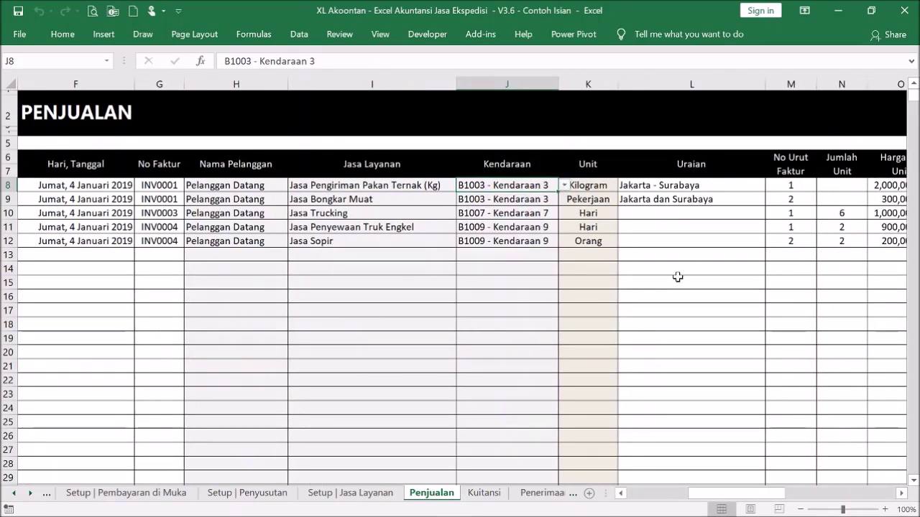
Examine the Uraian descriptions of the first two sales in L8 and L9
left_click_drag(733, 182, 733, 255)
left_click(722, 188)
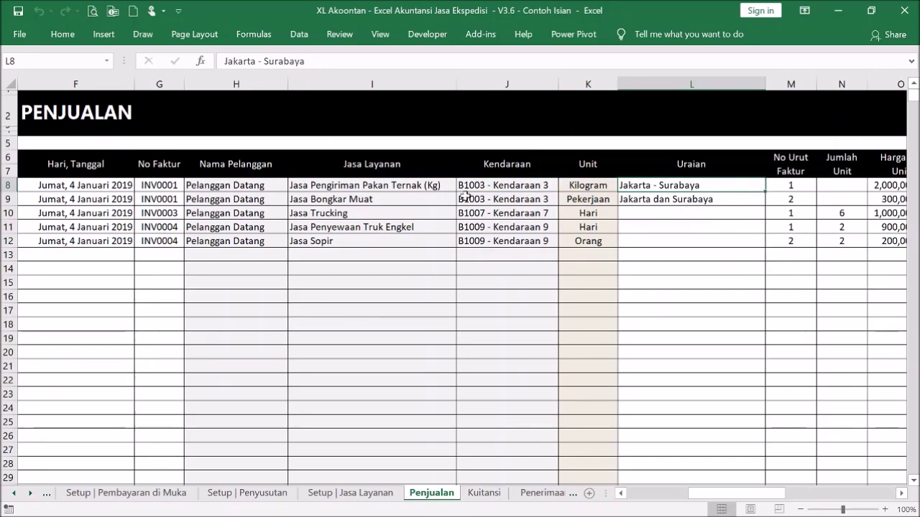
left_click(693, 204)
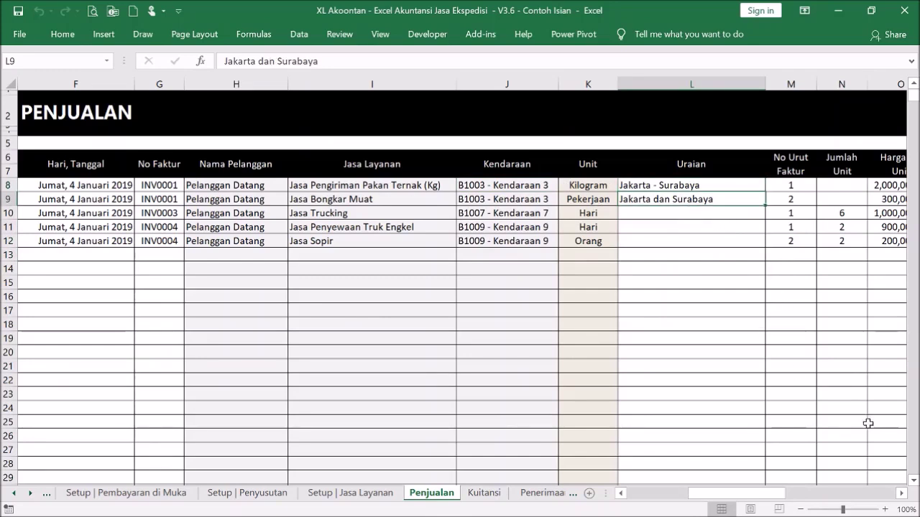
Examine the No Urut Faktur sequence numbers of the two INV0001 sales in M8:M9
left_click(901, 494)
left_click(901, 493)
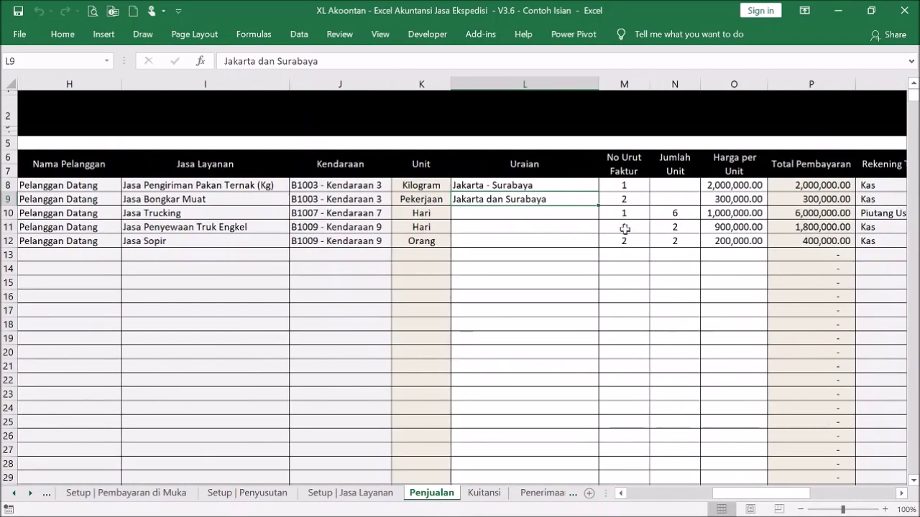
left_click_drag(626, 187, 629, 200)
left_click(630, 200)
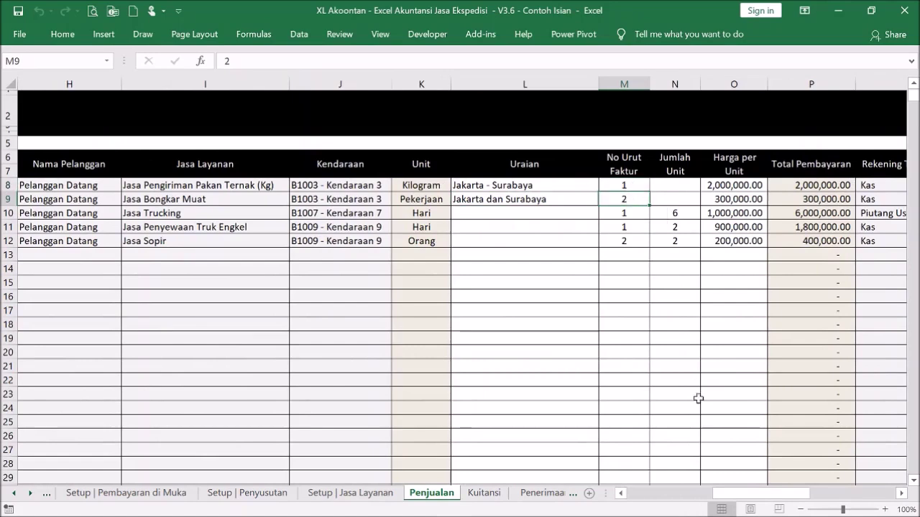
left_click(665, 493)
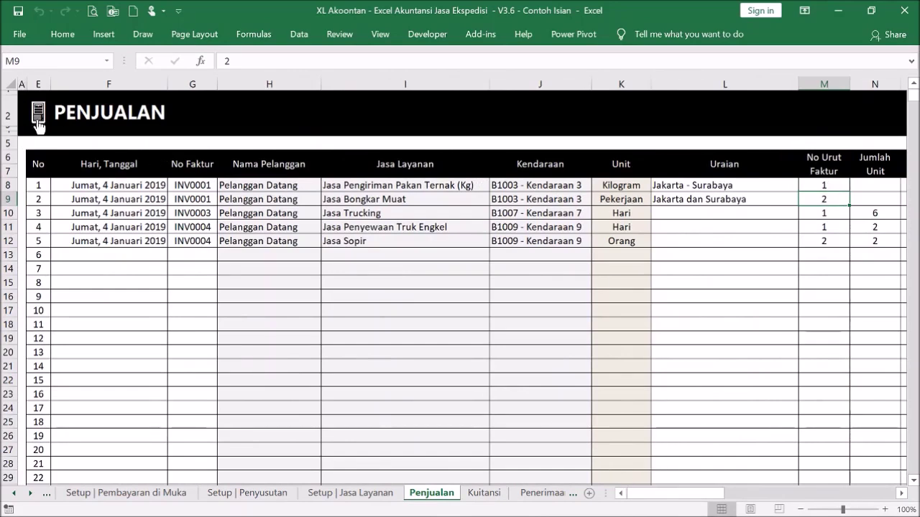
Open Faktur Penjualan from the main menu and check the first two line numbers in the invoice's No column
left_click(38, 123)
left_click(560, 237)
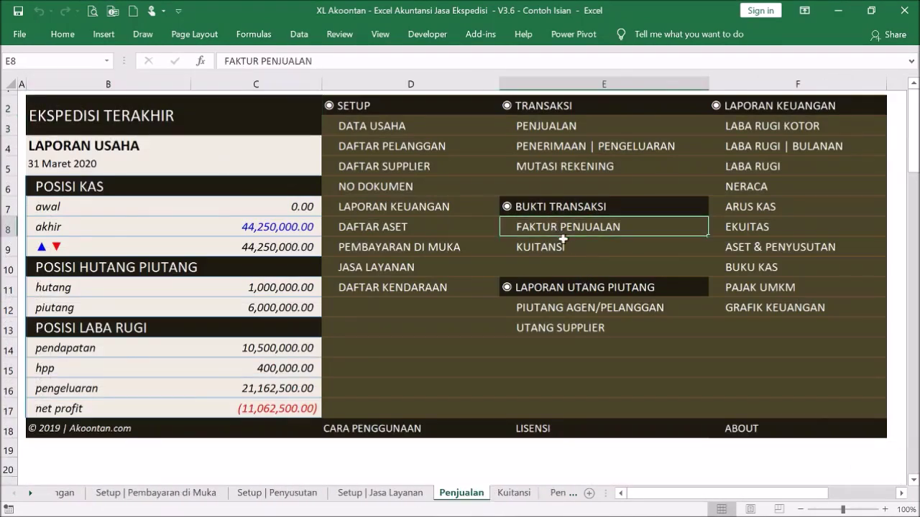
left_click(39, 335)
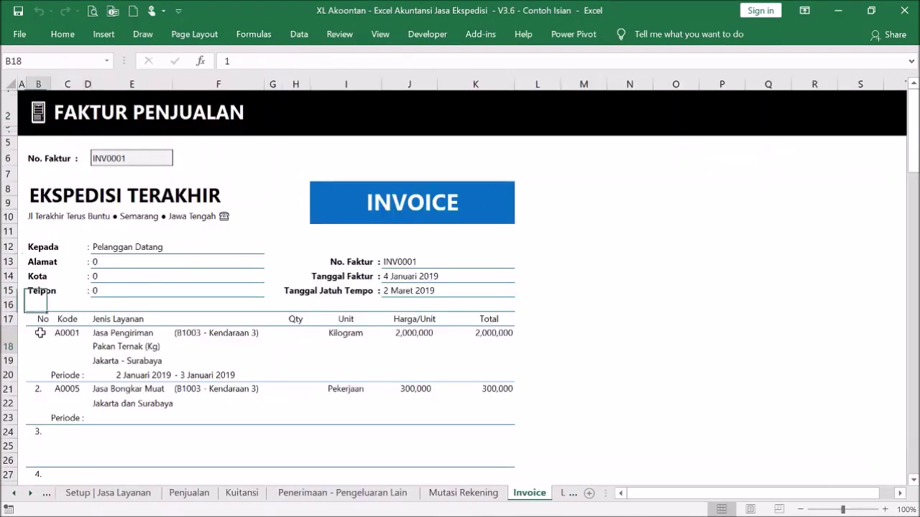
left_click(38, 387)
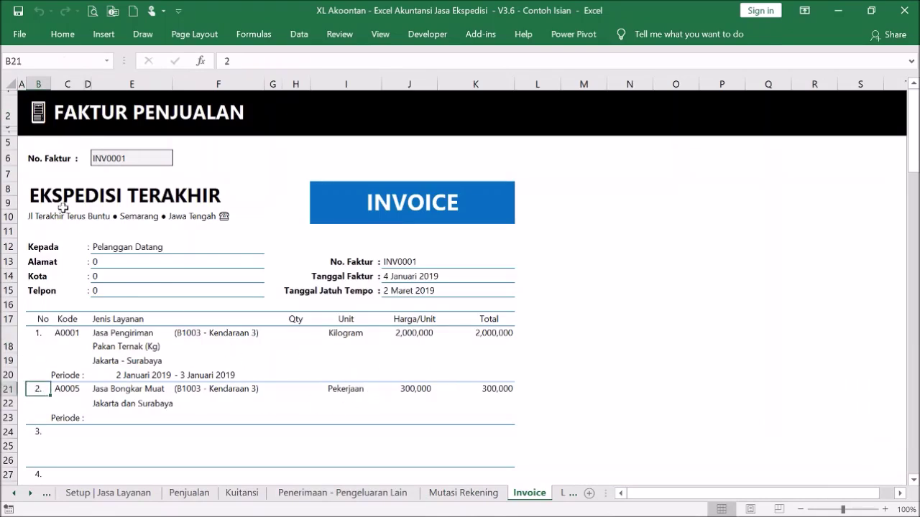
Reopen the Penjualan sheet and examine the Harga per Unit amounts and the first sale's Unit formula in K8
left_click(41, 115)
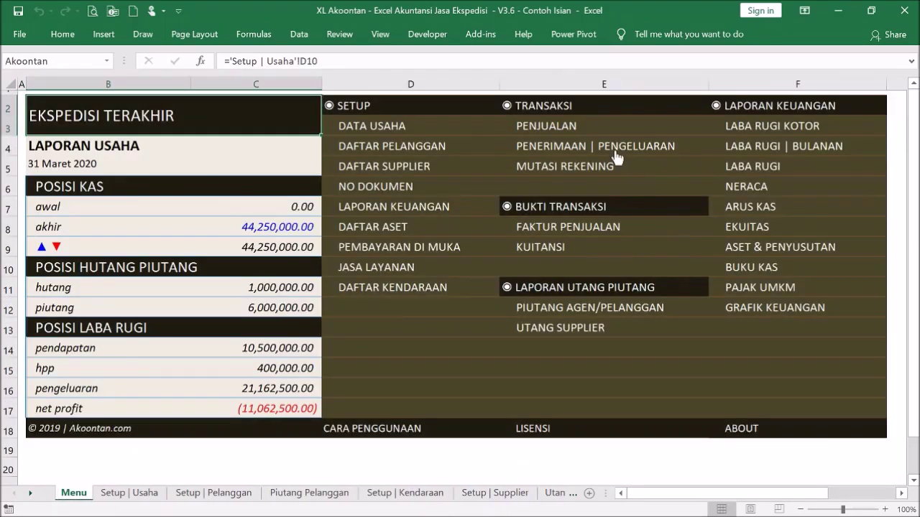
left_click(575, 131)
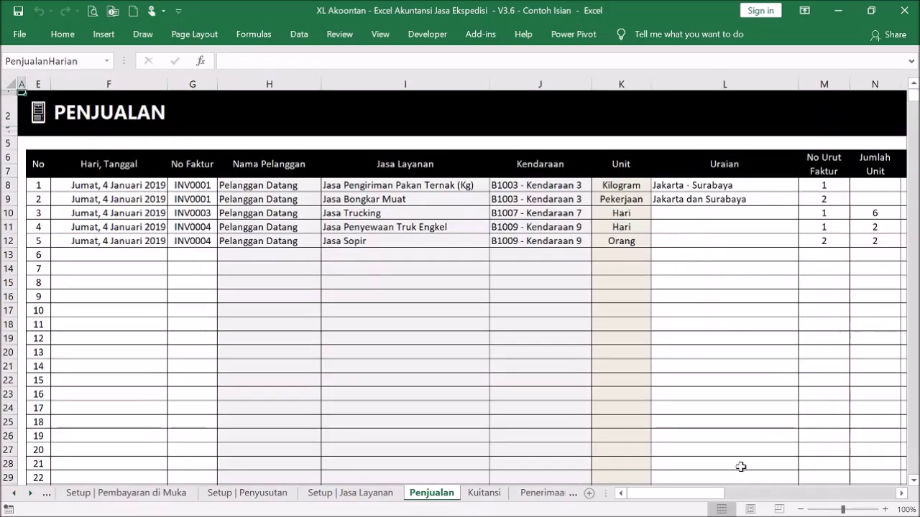
left_click_drag(718, 493, 828, 497)
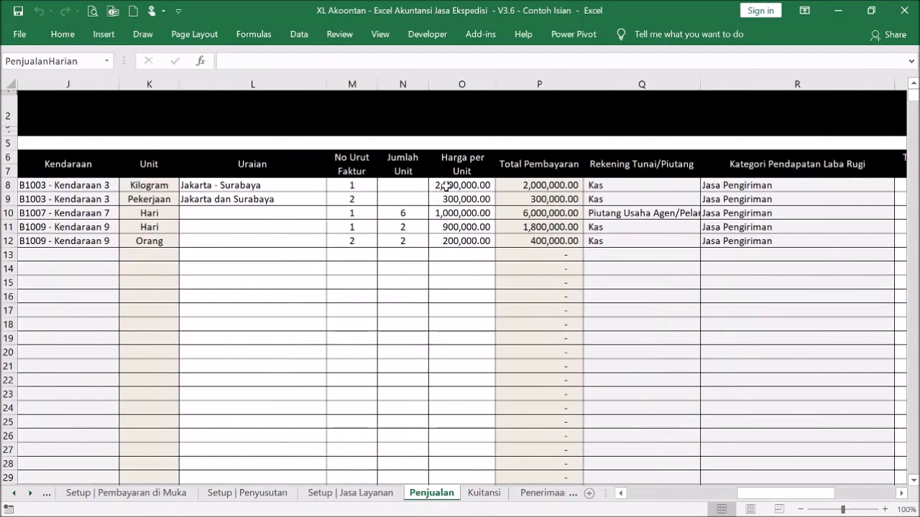
left_click_drag(449, 183, 460, 227)
left_click(158, 185)
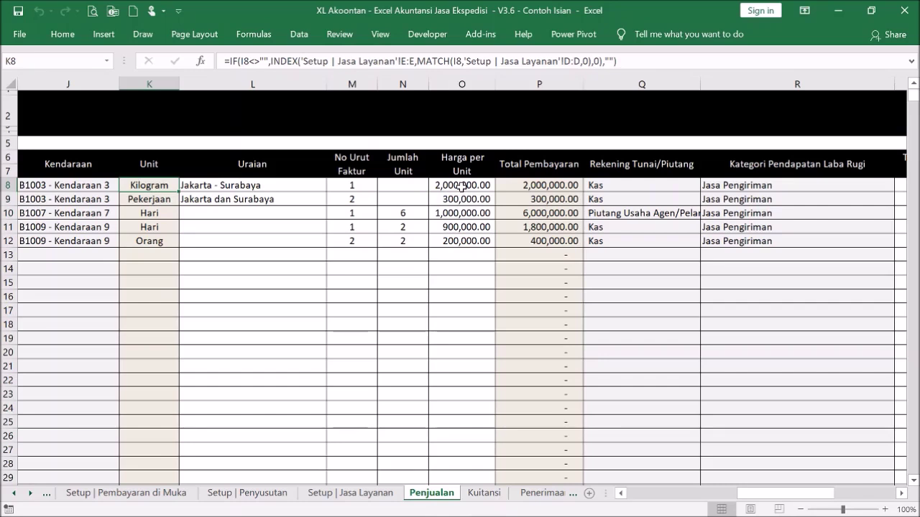
Inspect the first sale's Harga per Unit entry in O8
left_click(674, 493)
left_click_drag(674, 493, 810, 494)
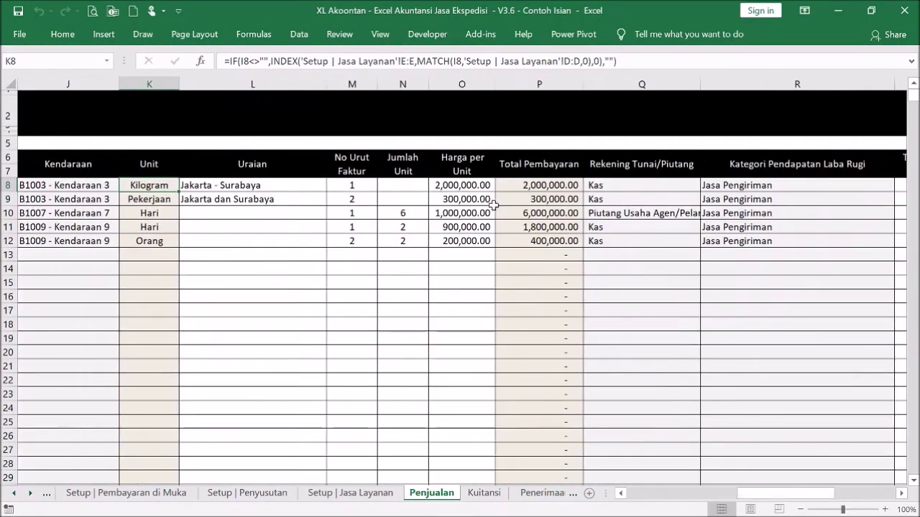
left_click(474, 184)
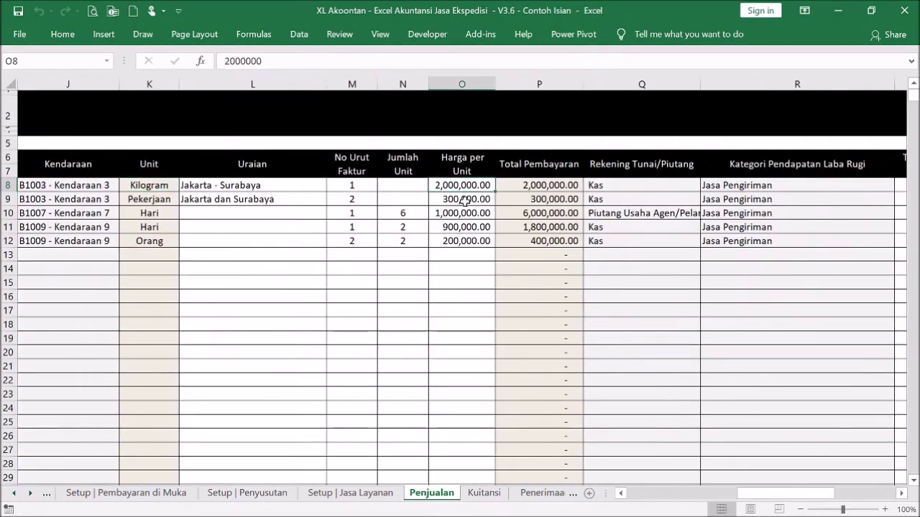
Check the Jumlah Unit entries of the first sale and of the Kendaraan 7 sale in row 10
left_click(412, 186)
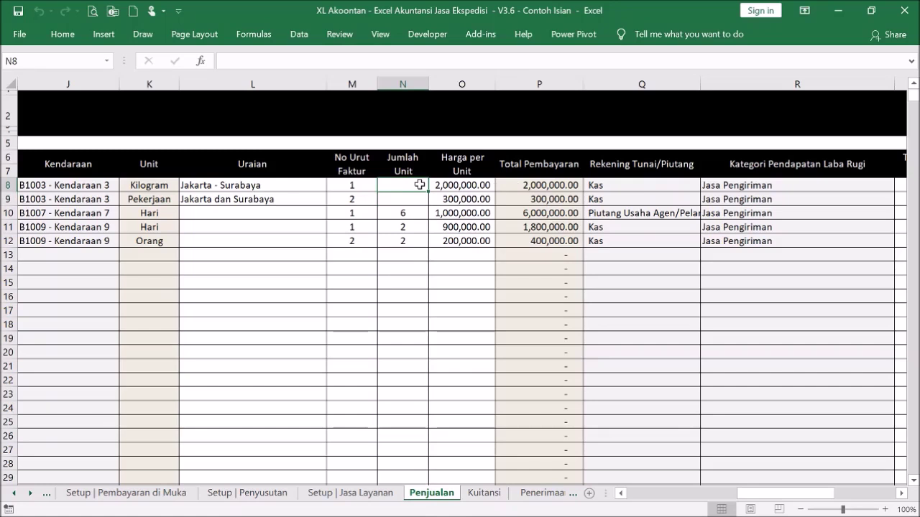
left_click(88, 210)
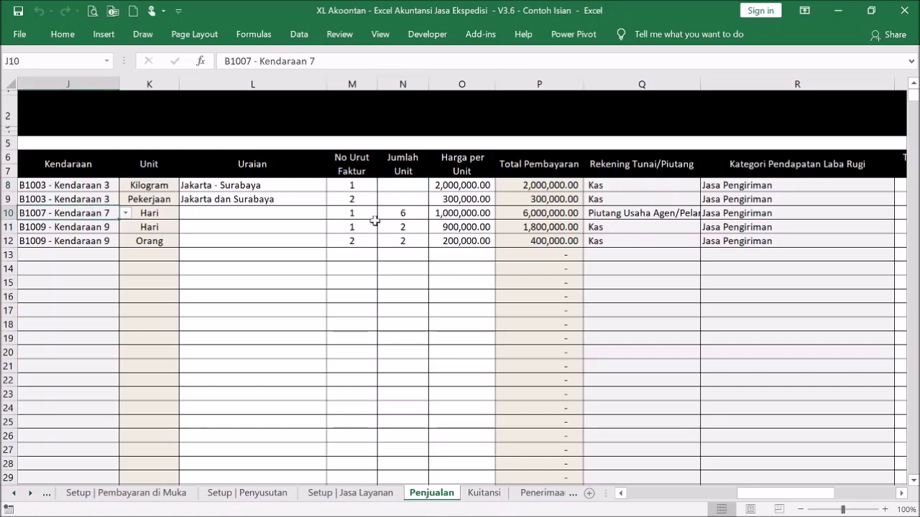
left_click(396, 216)
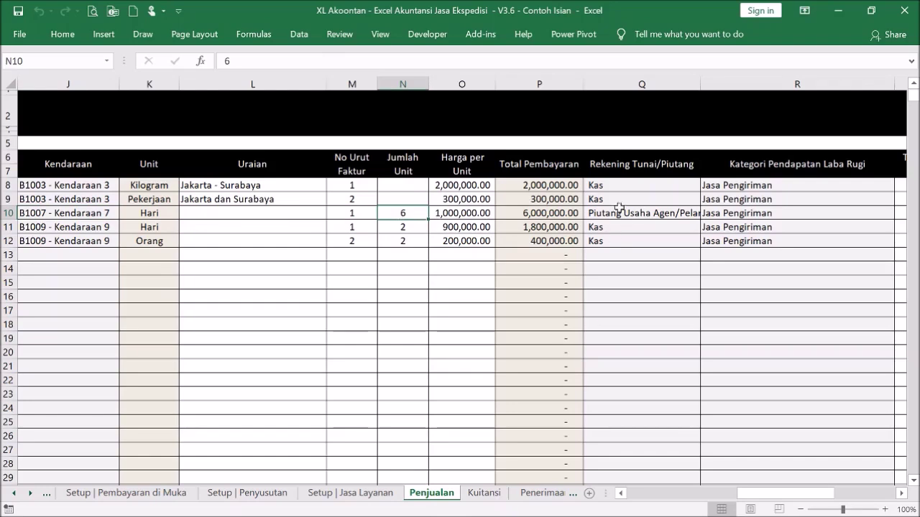
Examine the Rekening Tunai/Piutang accounts in Q8:Q12 and the Kategori Pendapatan Laba Rugi entry in R9
left_click_drag(627, 189, 646, 237)
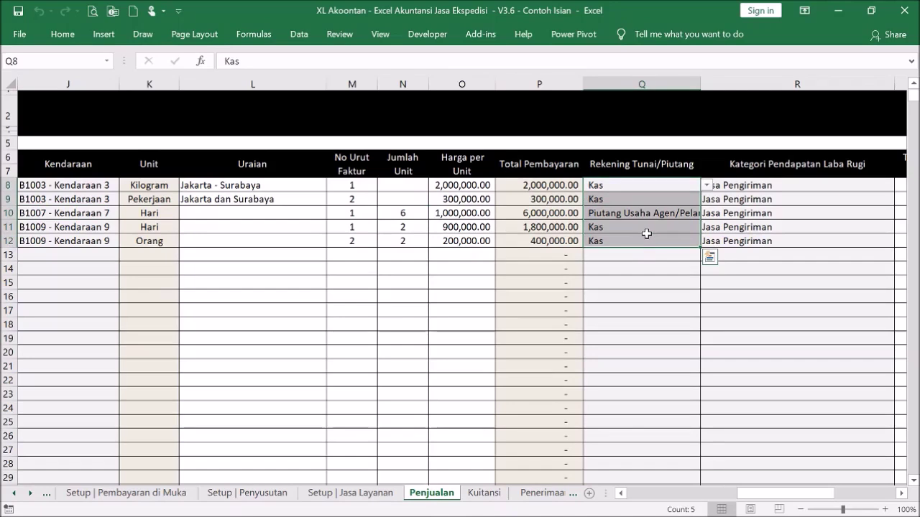
left_click(648, 201)
left_click(800, 197)
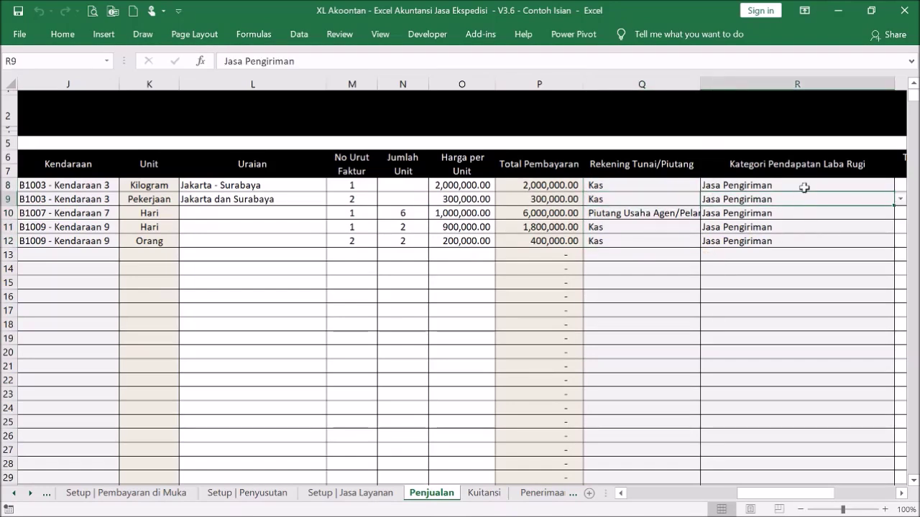
Examine the first sale's Tanggal Jatuh Tempo in S8 and its Periode Dari and Hingga dates in T8:U8
left_click_drag(791, 494, 835, 494)
left_click(568, 183)
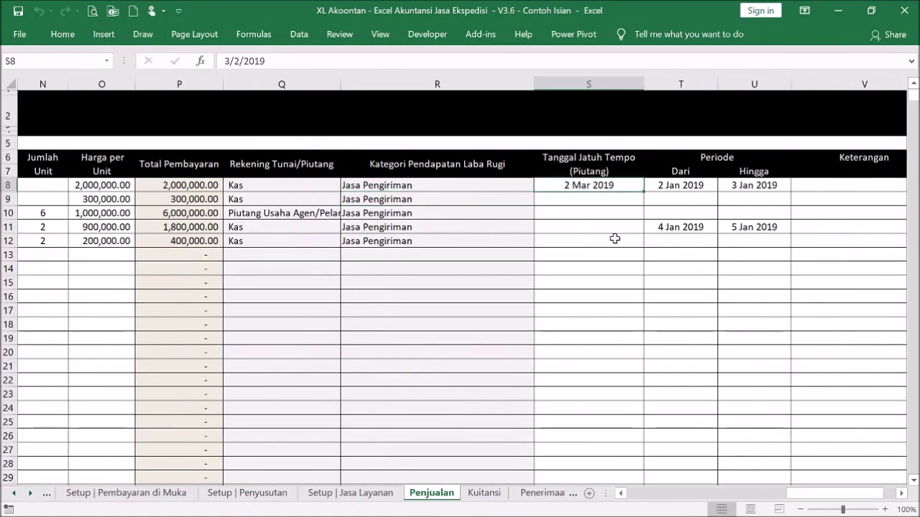
left_click(689, 83)
left_click_drag(688, 83, 731, 83)
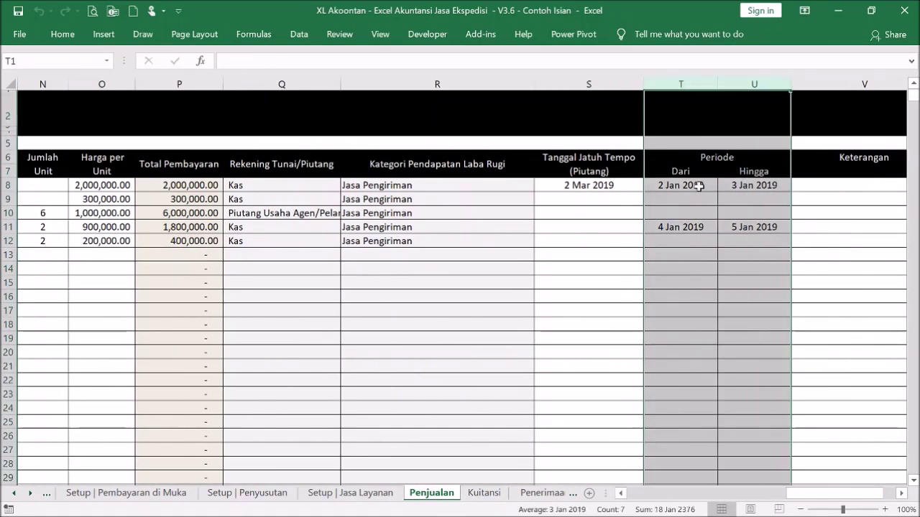
left_click(672, 184)
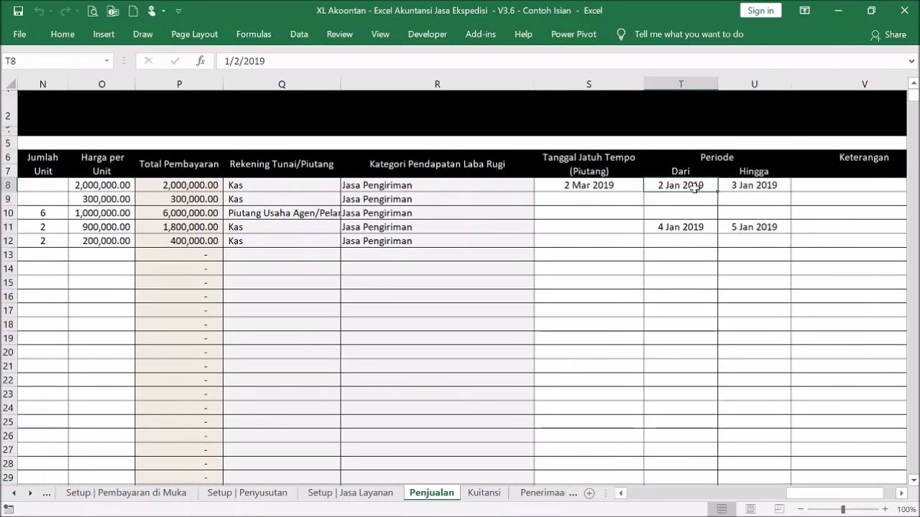
left_click(746, 187)
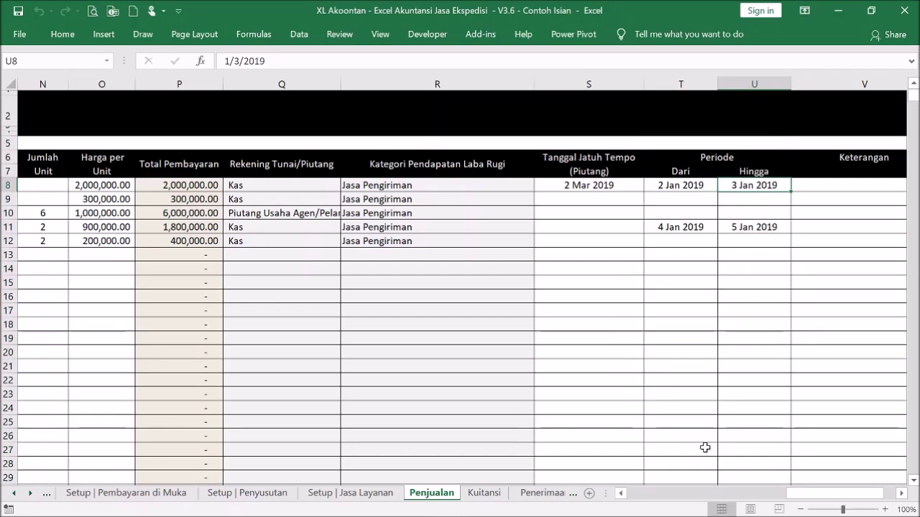
Open the Penerimaan | Pengeluaran sheet from the main menu and inspect the Tanggal entry in G8 and Bukti Kuitansi in H9
left_click_drag(792, 496, 700, 493)
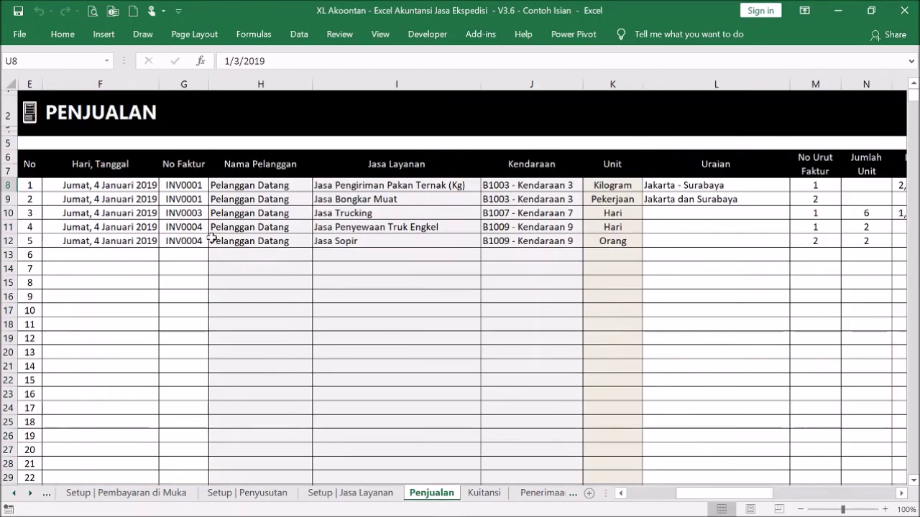
left_click(394, 128)
left_click(32, 111)
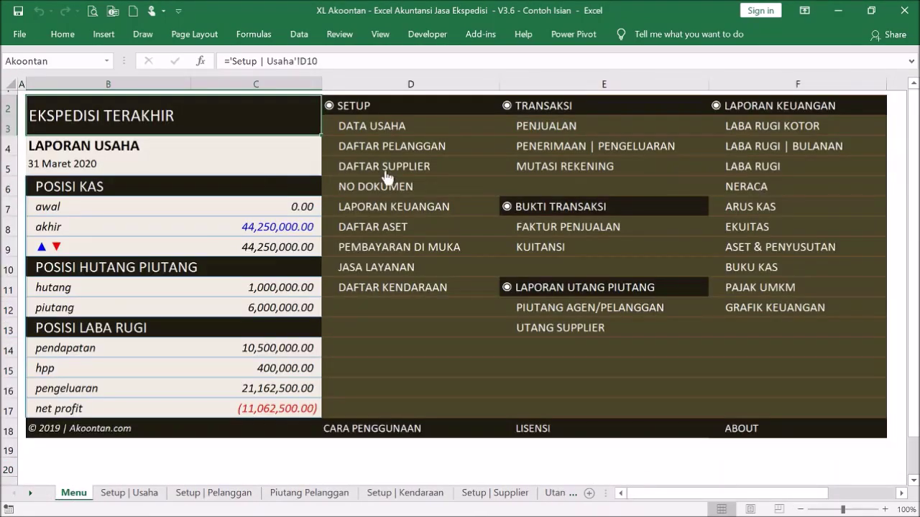
left_click(582, 147)
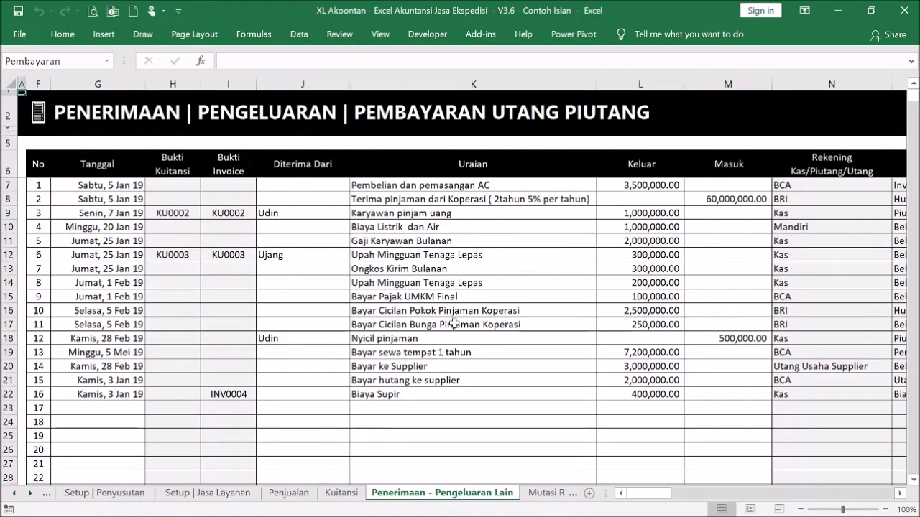
left_click(107, 202)
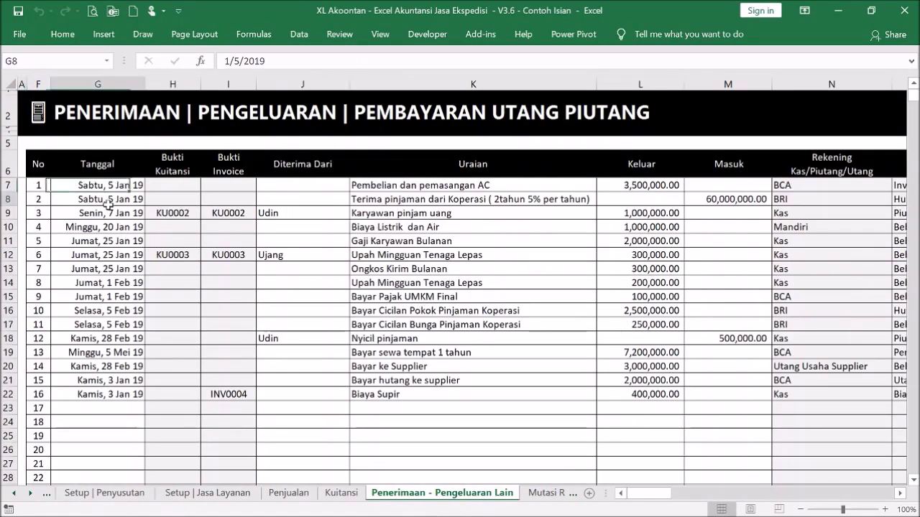
left_click(167, 210)
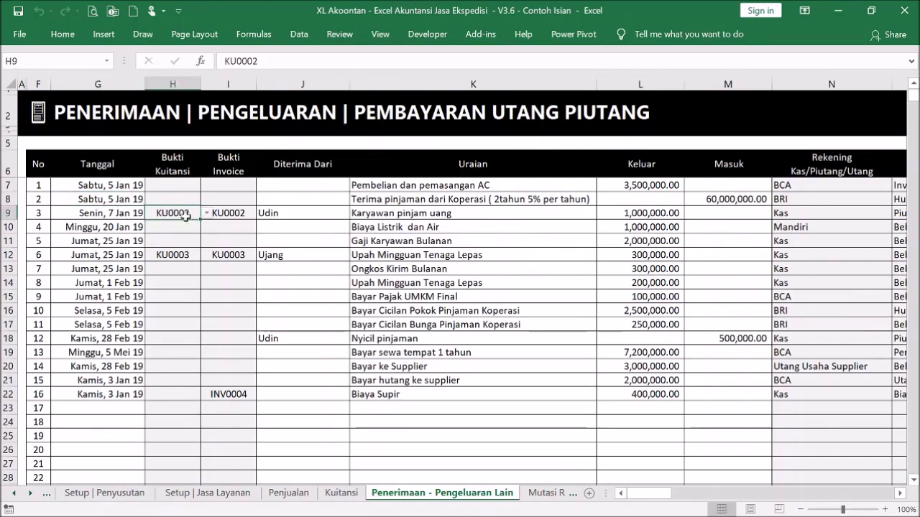
Set the Bukti Invoice of transactions 3 and 6 in I9 and I12 to INV0001
left_click(230, 214)
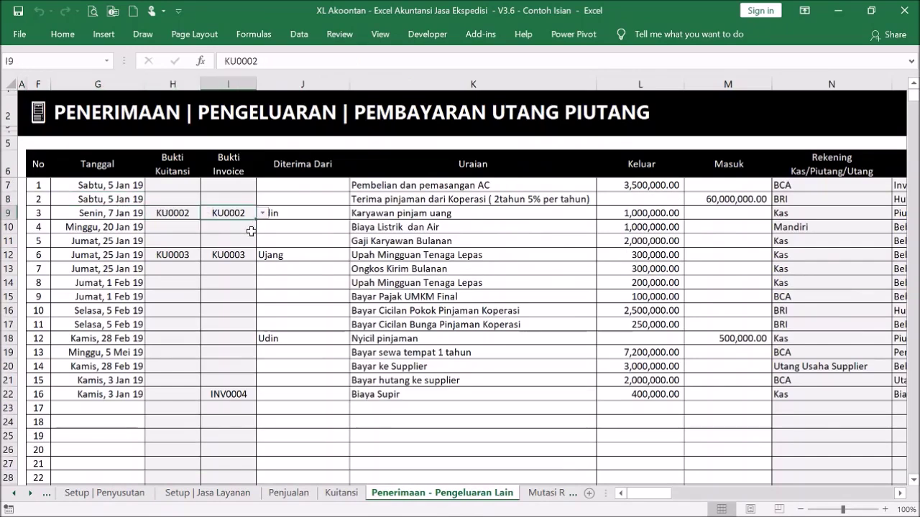
left_click(263, 214)
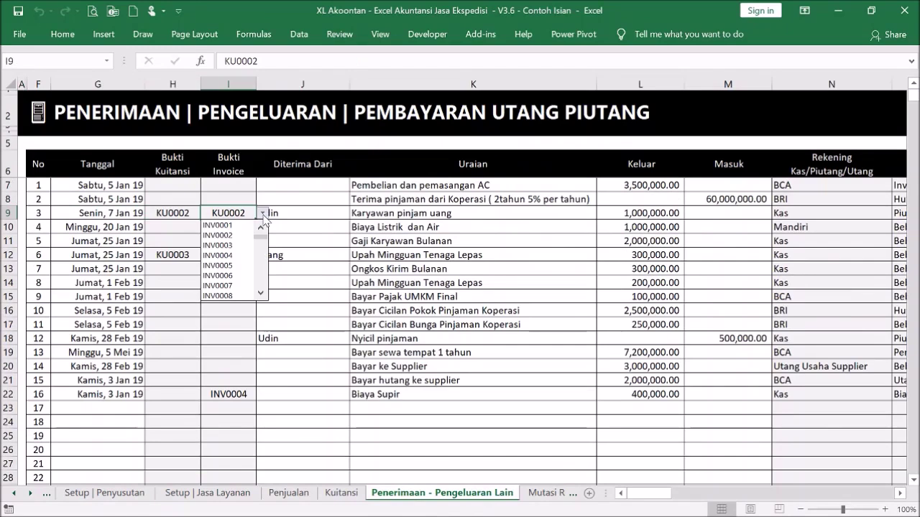
left_click(263, 213)
left_click(263, 213)
left_click(245, 227)
left_click(243, 255)
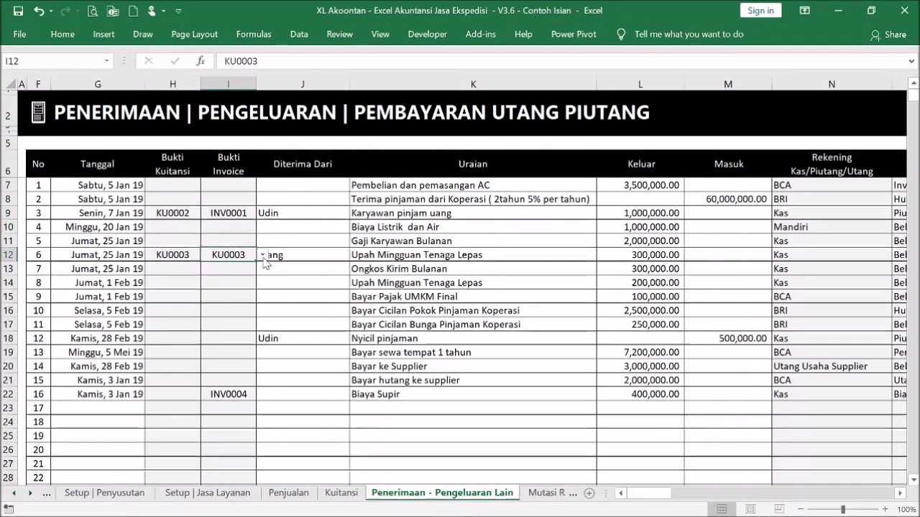
left_click(263, 256)
left_click(244, 267)
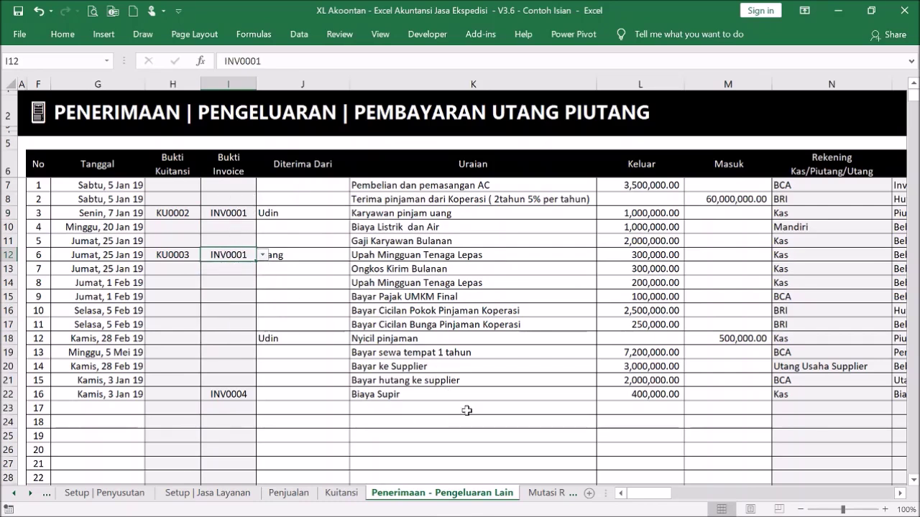
mouse_move(646, 502)
left_mouse_down()
mouse_move(671, 503)
mouse_move(643, 503)
left_mouse_up()
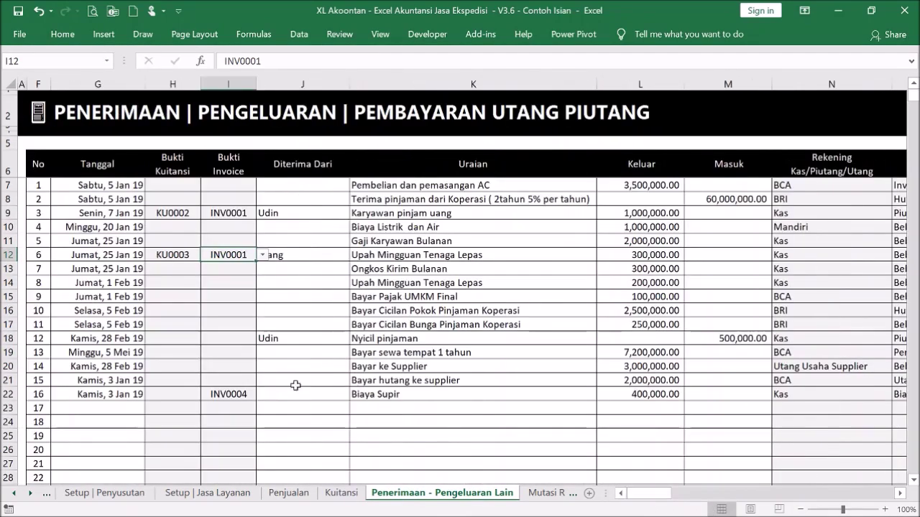
Compare the Bukti Invoice entries in I9 and I22, and clear the ones in I9:I12
left_click(237, 210)
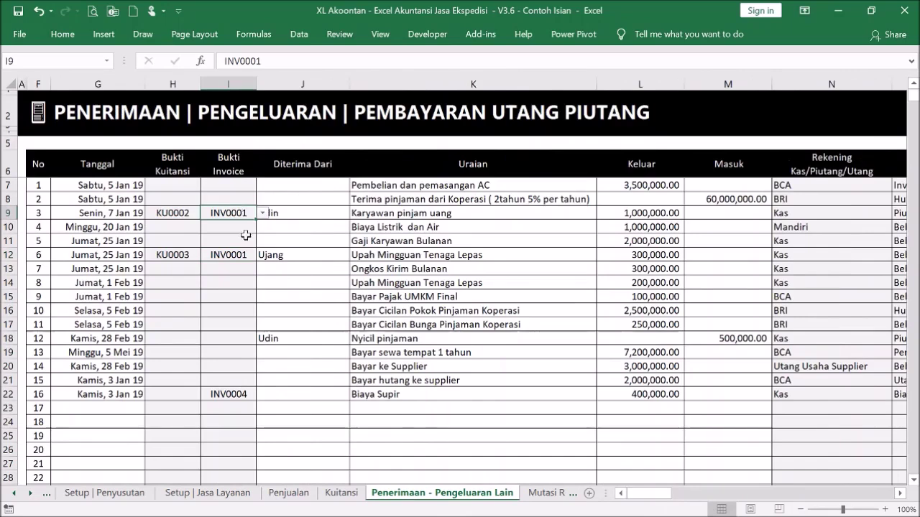
left_click(238, 394)
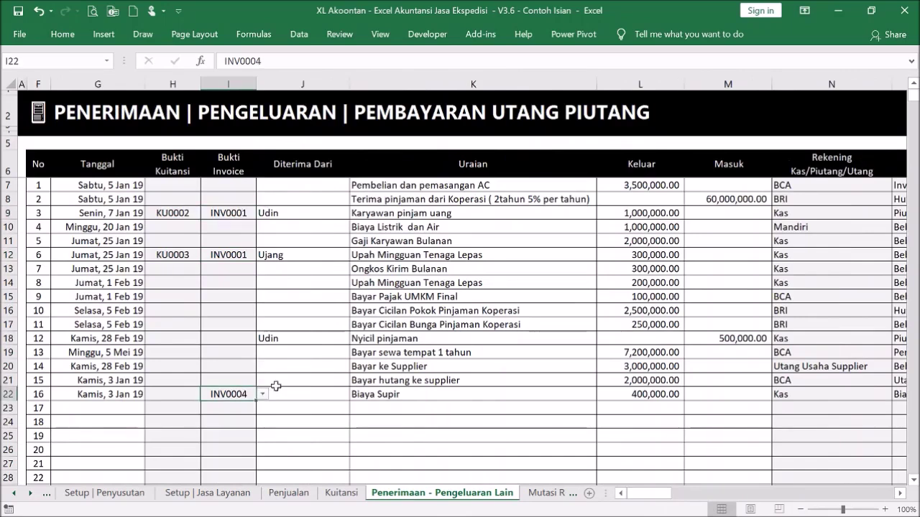
left_click_drag(232, 213, 236, 258)
key("Delete")
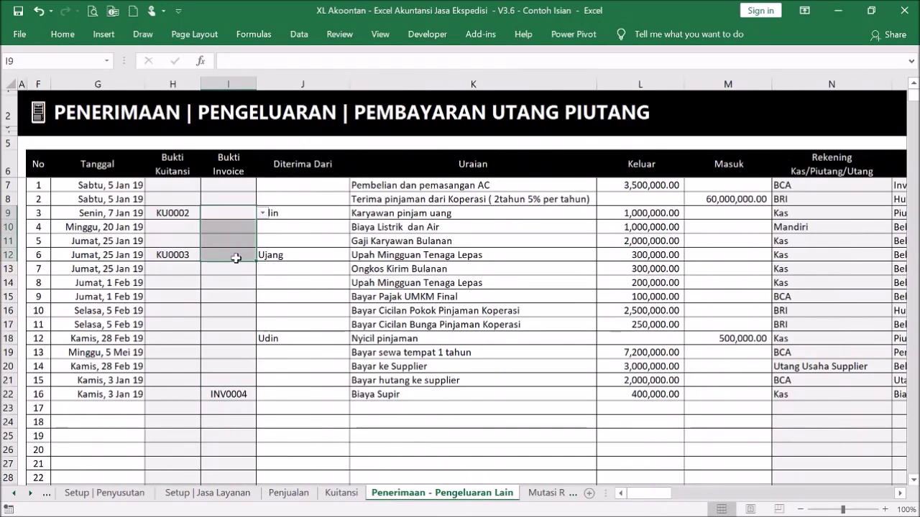
left_click(294, 325)
Inspect the Biaya Supir expense in row 22: its Bukti Invoice, Uraian and Keluar amount
left_click(242, 394)
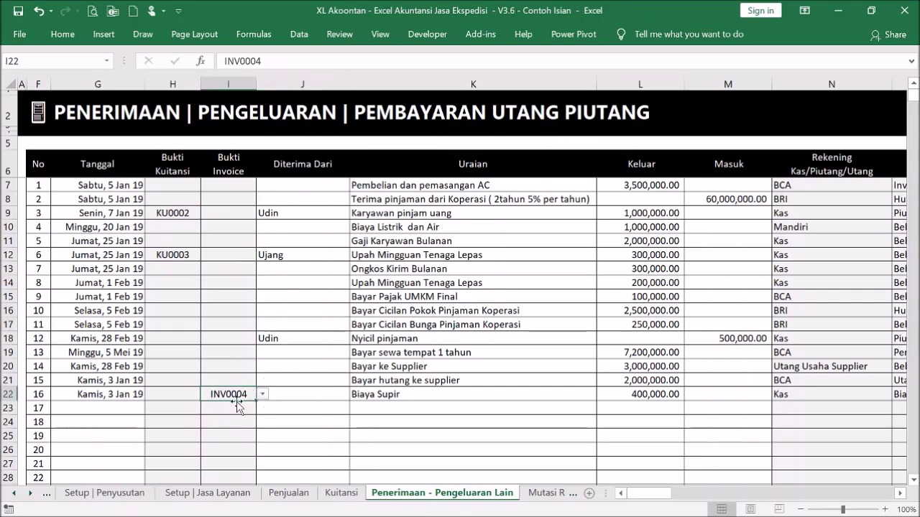
left_click(502, 395)
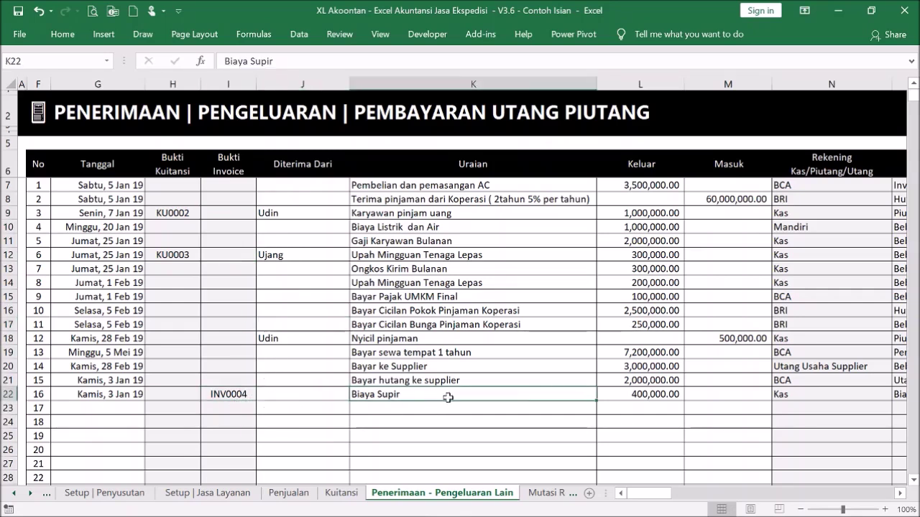
left_click(639, 395)
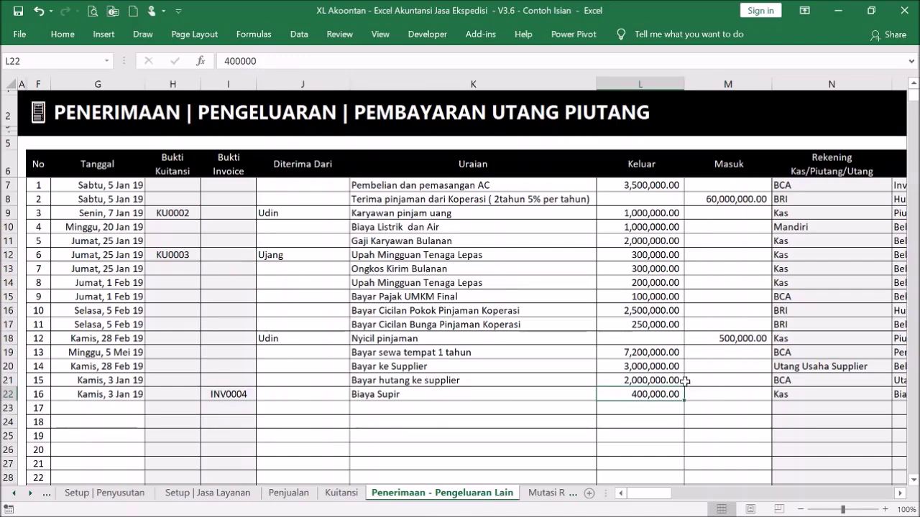
Open the Laba Rugi Kotor report from the main menu and examine INV0004's Total Penjualan and Total Biaya Variabel formulas
left_click(36, 116)
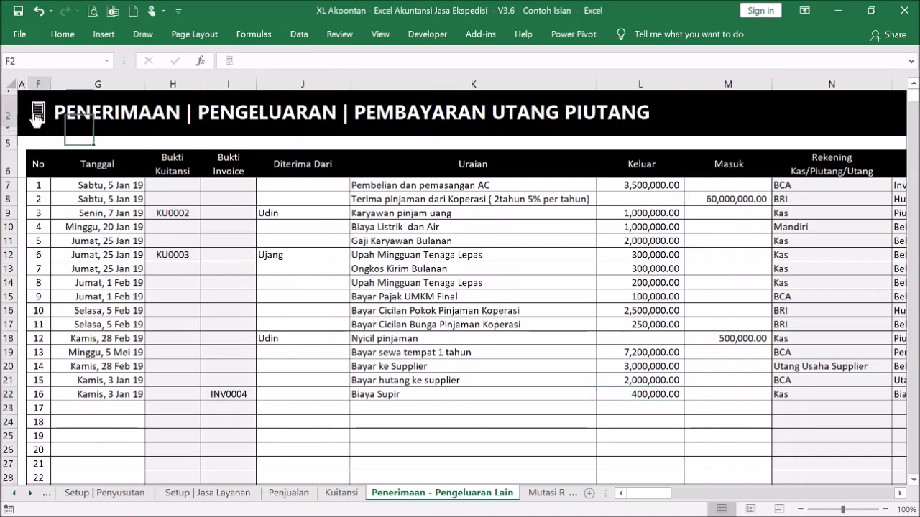
left_click(811, 126)
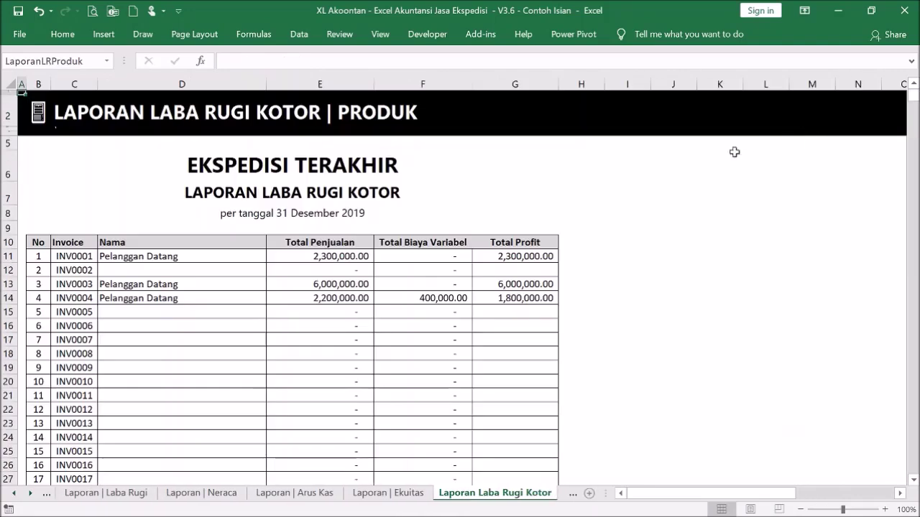
left_click(79, 301)
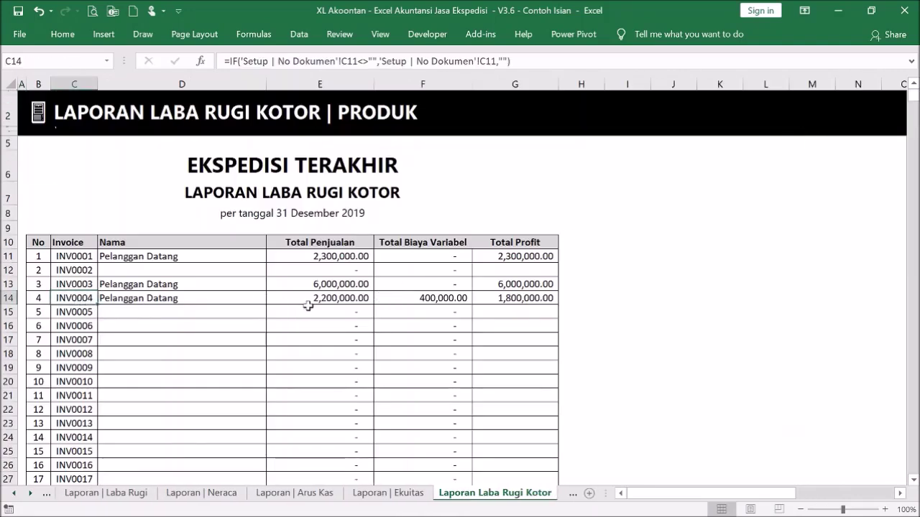
left_click(359, 297)
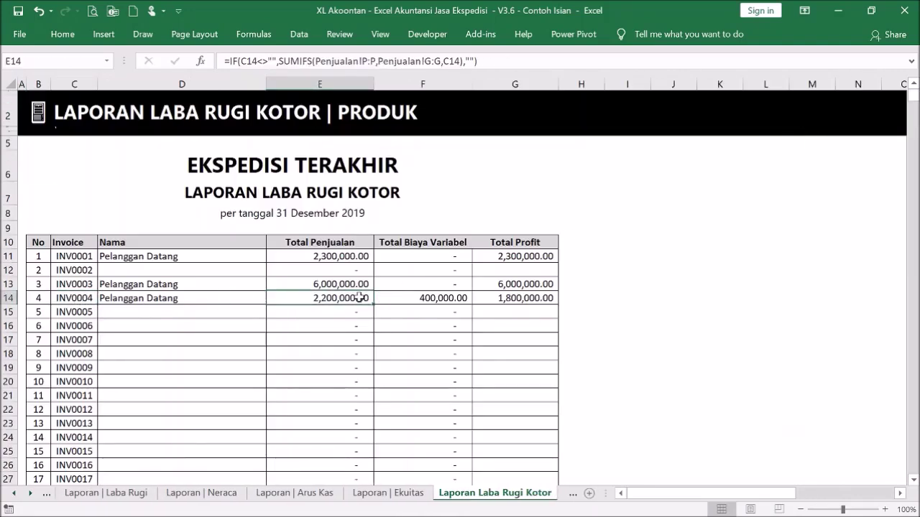
left_click(439, 298)
left_click(439, 244)
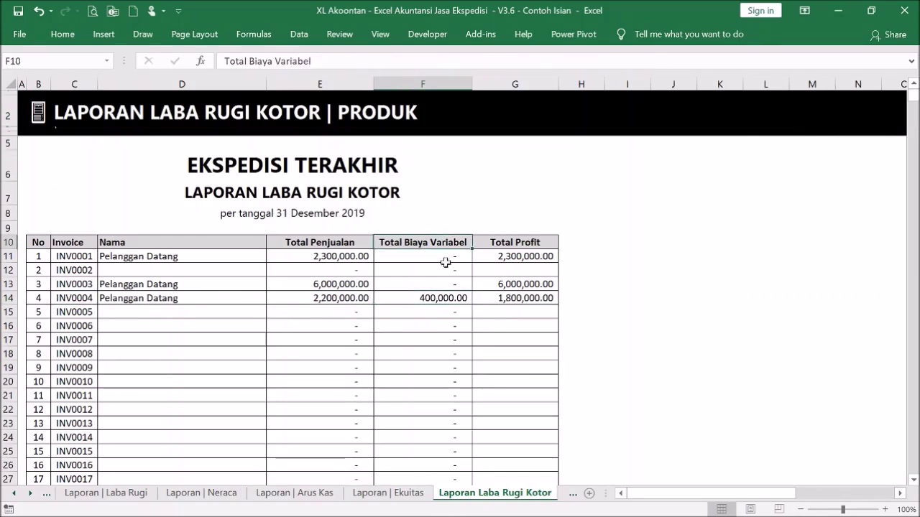
left_click_drag(445, 263, 449, 297)
left_click(450, 298)
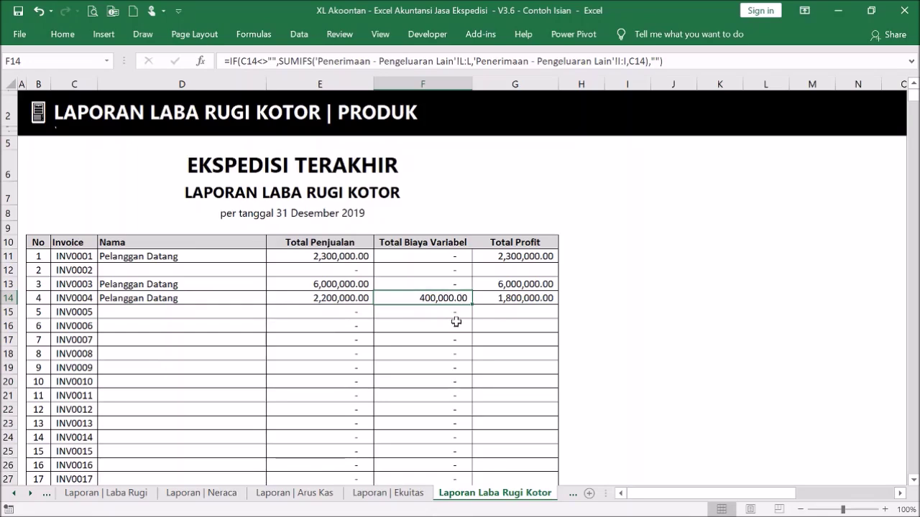
Open Faktur Penjualan from the main menu and set its No. Faktur to INV0004
left_click(38, 122)
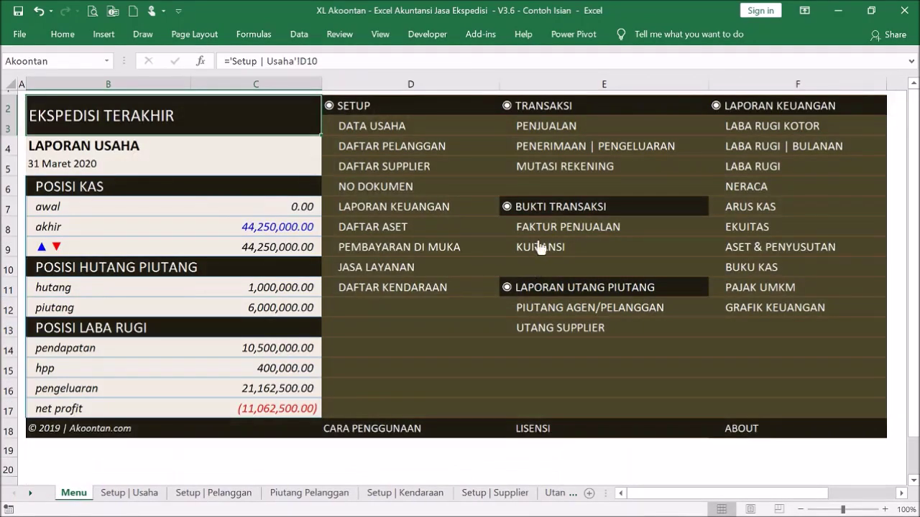
left_click(560, 232)
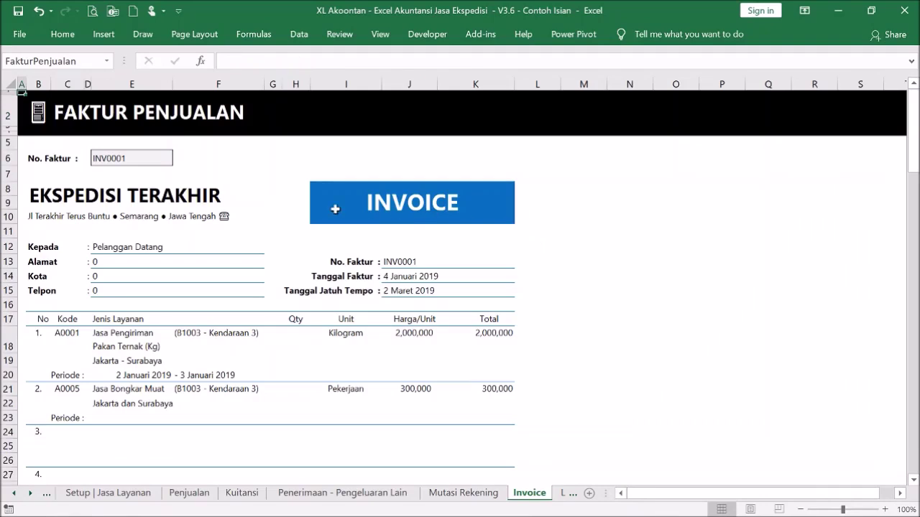
left_click(158, 157)
left_click(179, 160)
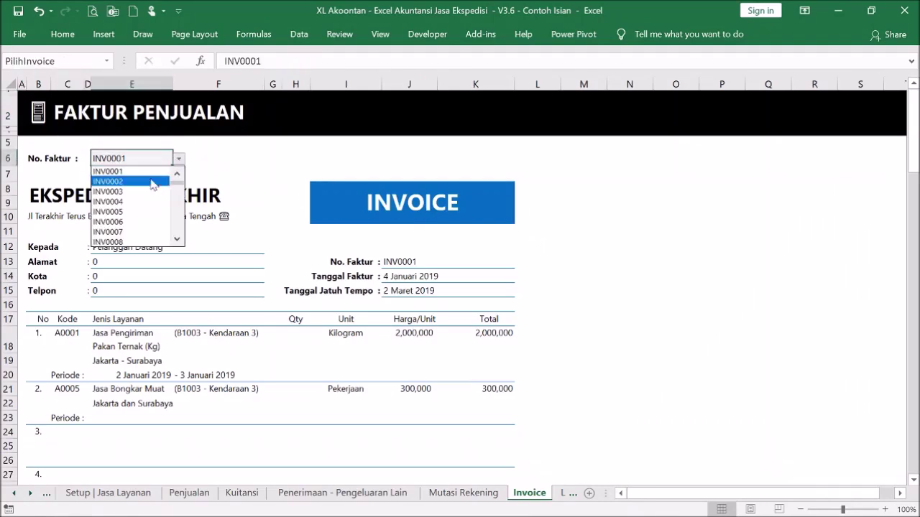
left_click(151, 201)
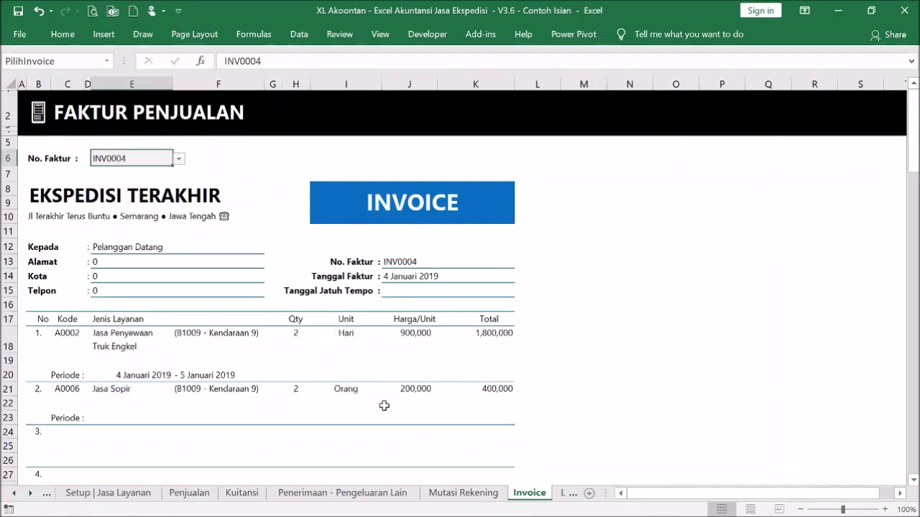
Inspect the Jasa Sopir total on the invoice, and check INV0004's Total Profit in the Laba Rugi Kotor report
left_click(497, 386)
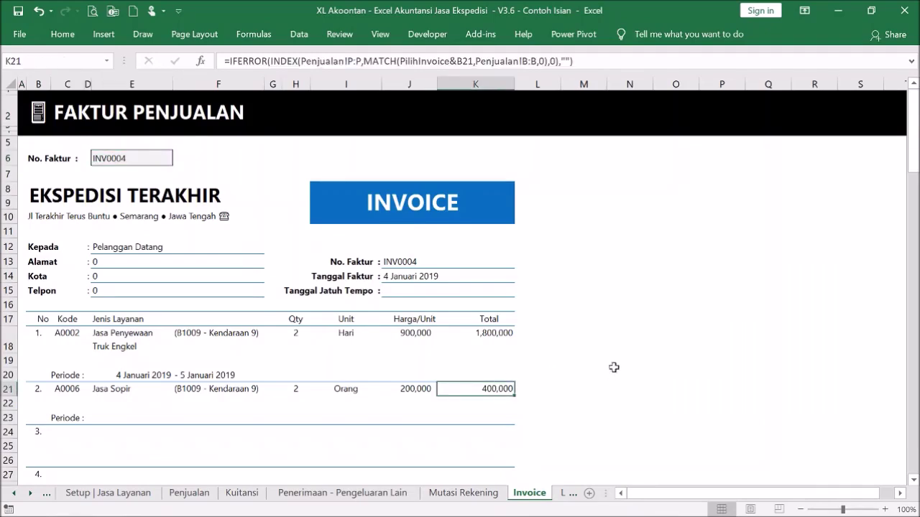
left_click(39, 115)
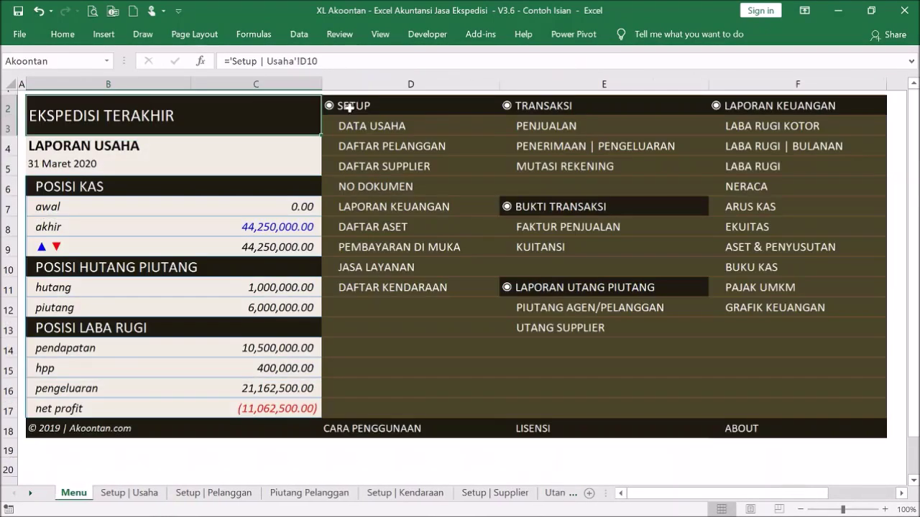
left_click(712, 133)
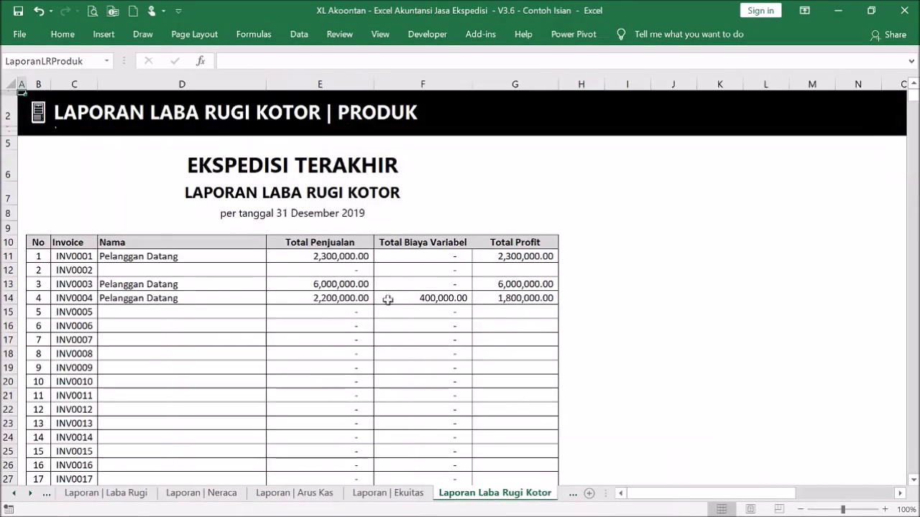
left_click(530, 298)
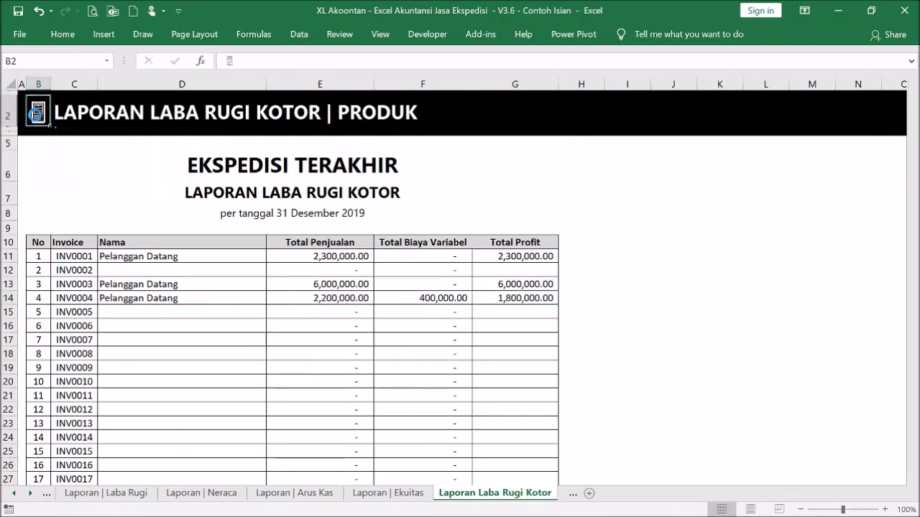
Open the yearly Laba Rugi report from the main menu and review it from Pendapatan down to Laba Rugi Bersih
left_click(37, 115)
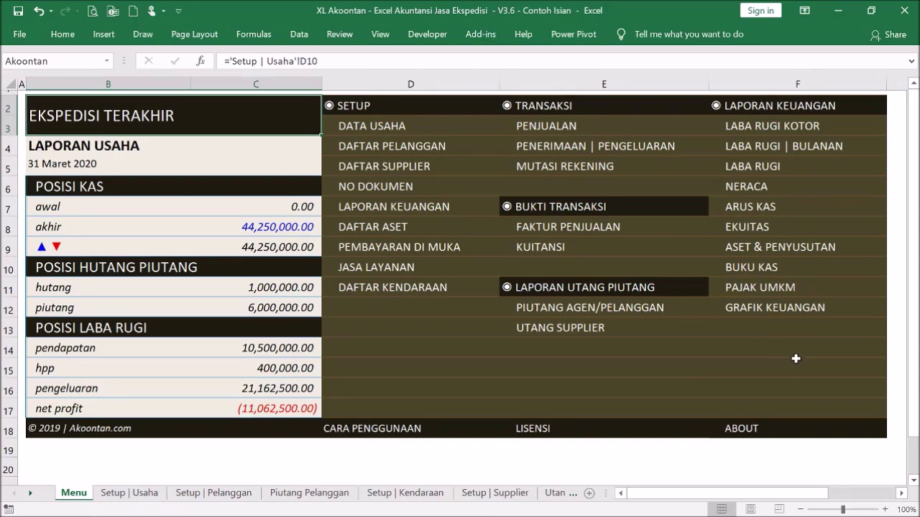
left_click(770, 167)
left_click_drag(913, 180, 912, 266)
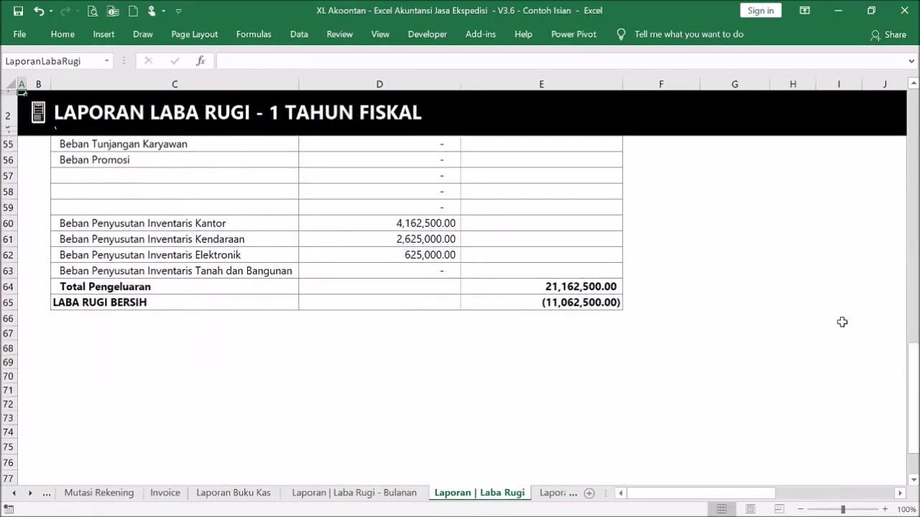
left_click_drag(912, 363, 913, 165)
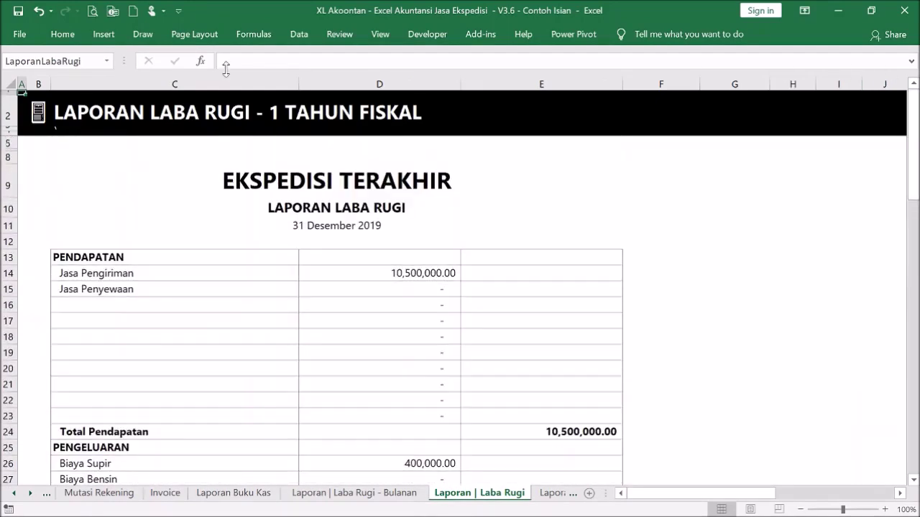
Open Penerimaan | Pengeluaran from the main menu and review its list of transactions
left_click(36, 112)
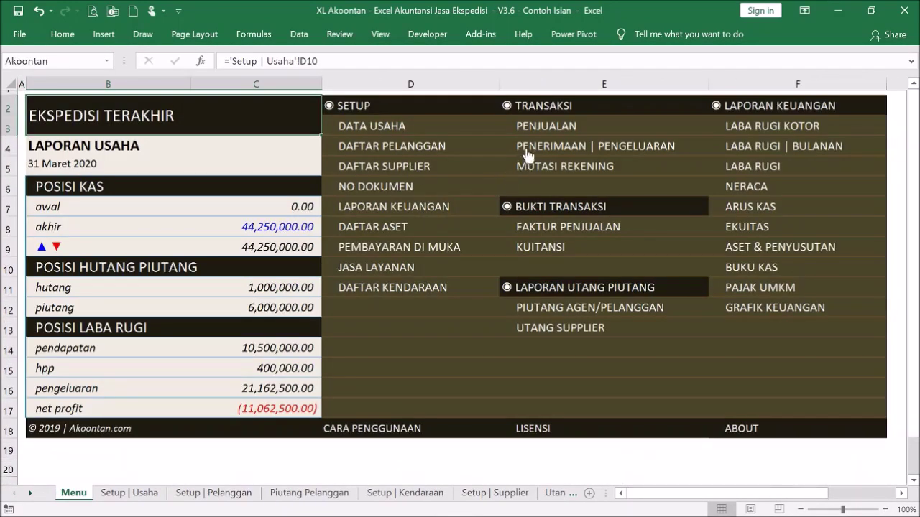
left_click(527, 155)
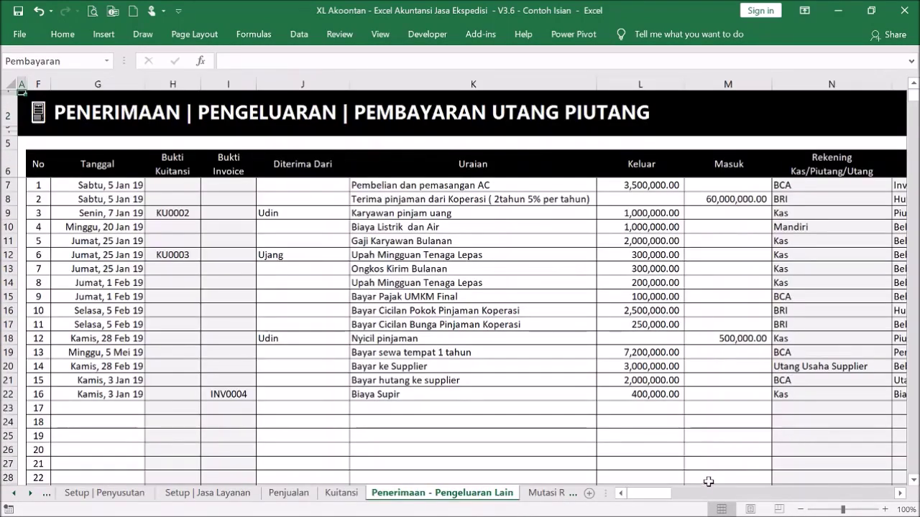
left_click_drag(658, 493, 632, 496)
Open Penjualan from the main menu and inspect the Rekening Tunai/Piutang entry of the INV0003 Jasa Trucking sale
left_click(37, 113)
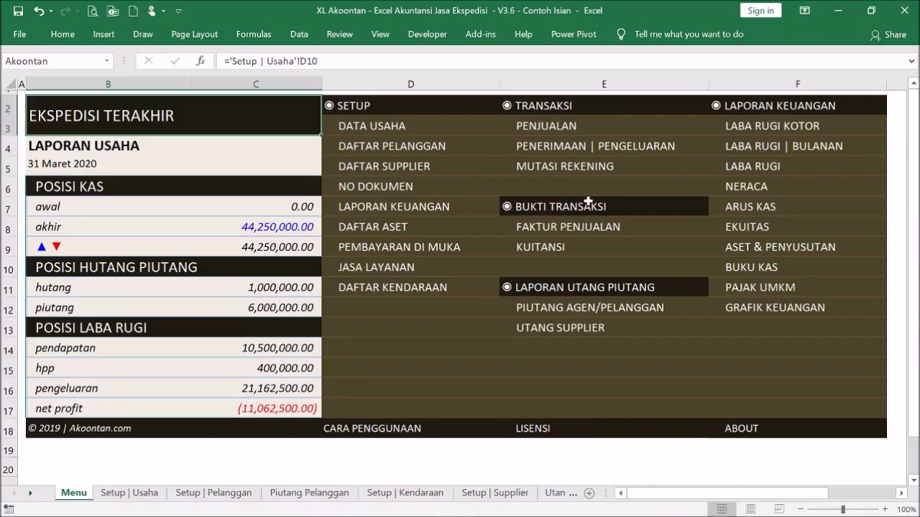
left_click(555, 129)
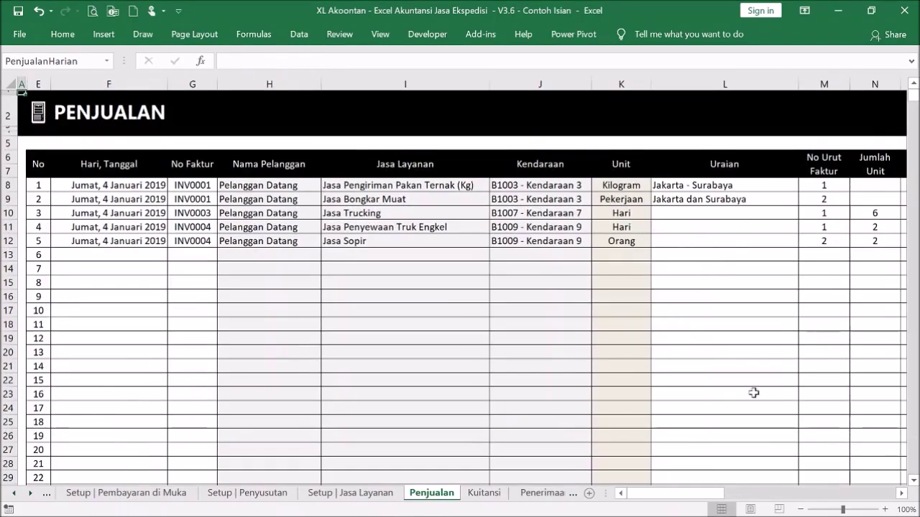
left_click(815, 499)
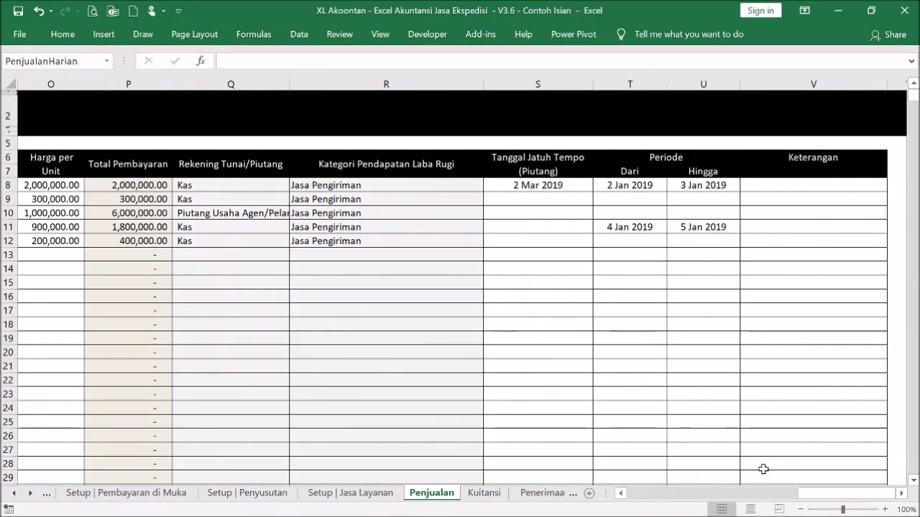
left_click(274, 216)
left_click(652, 494)
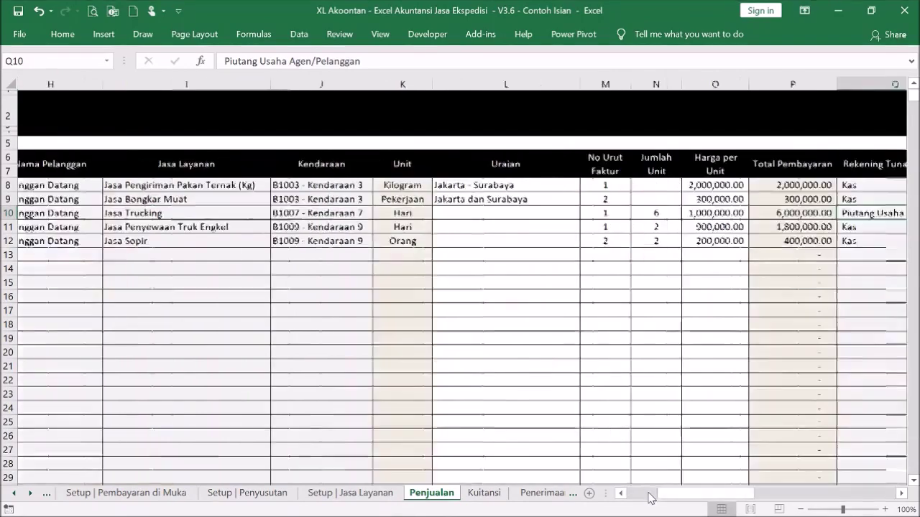
Open the Piutang Agen/Pelanggan report and inspect the Piutang Total and Sudah Dibayar cells for Pelanggan Datang
left_click(38, 114)
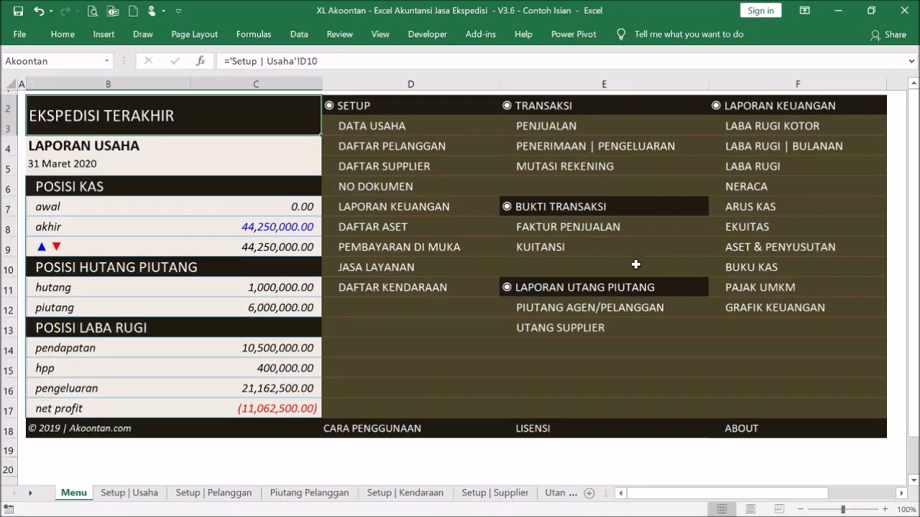
left_click(622, 309)
left_click(306, 186)
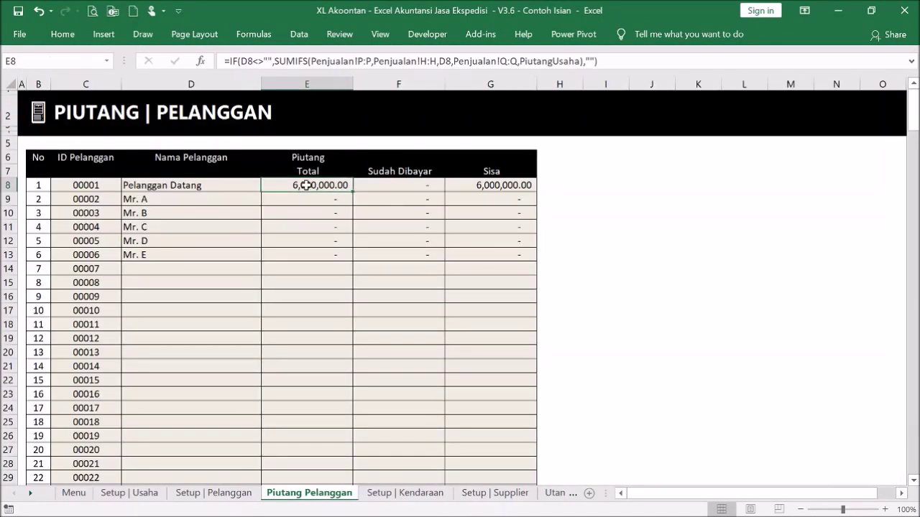
left_click(386, 187)
Check the Biaya Supir date in Penerimaan | Pengeluaran, and look over the sale dates in Penjualan
left_click(38, 115)
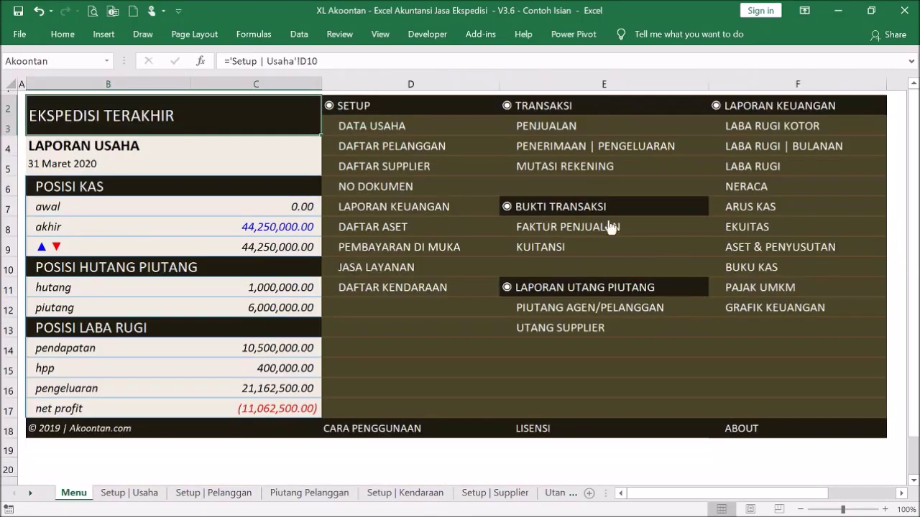
left_click(594, 147)
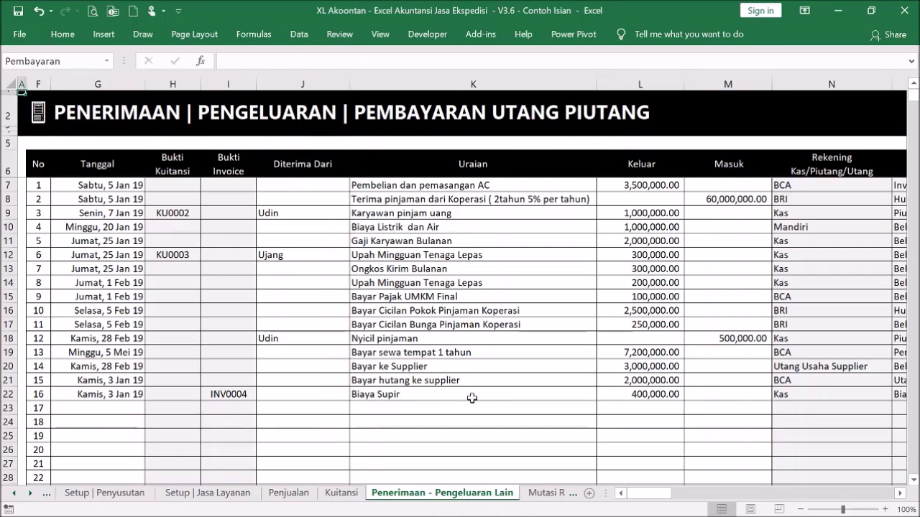
left_click(134, 393)
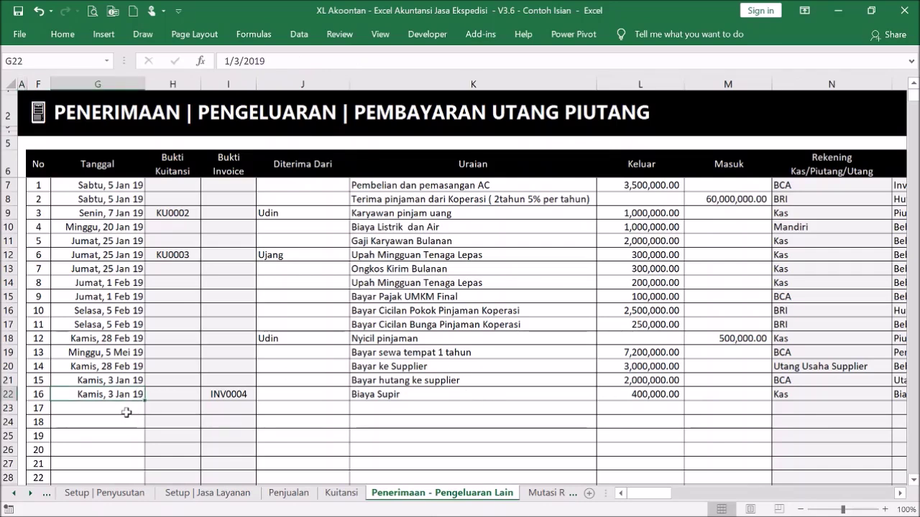
left_click(34, 116)
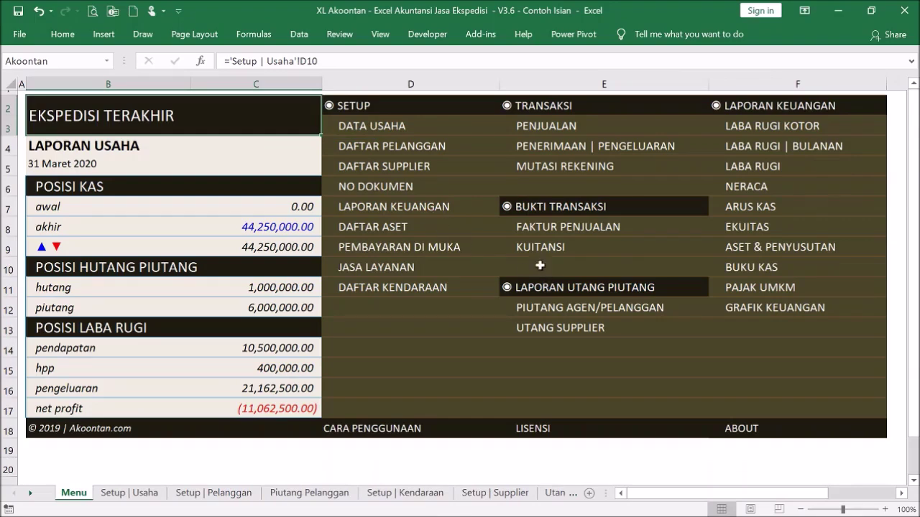
left_click(557, 127)
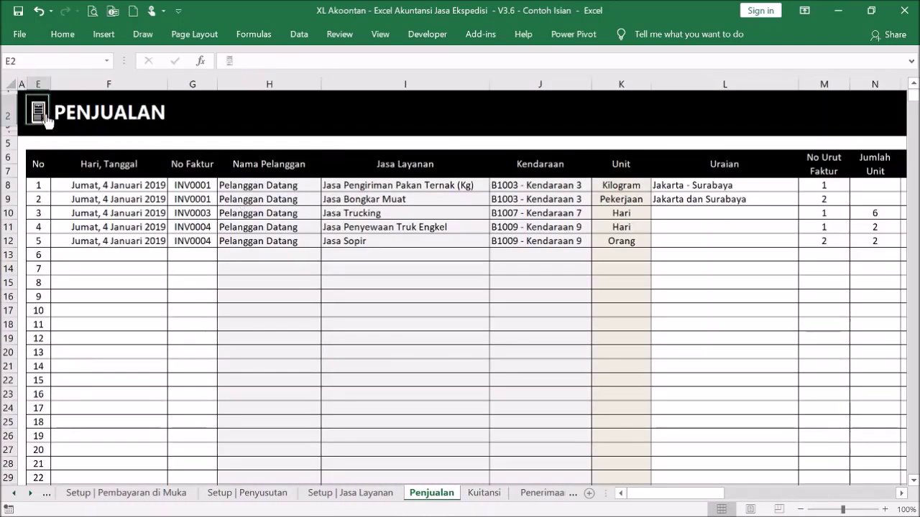
left_click(38, 113)
In row 23 of Penerimaan | Pengeluaran, enter 16 jan 19 as the Tanggal and Pembayaran Piutang as the Uraian
left_click(560, 146)
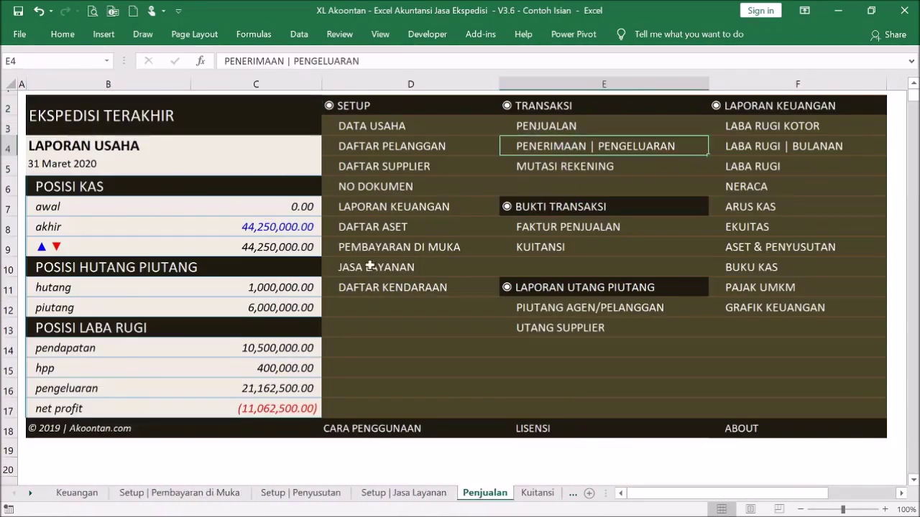
left_click(122, 408)
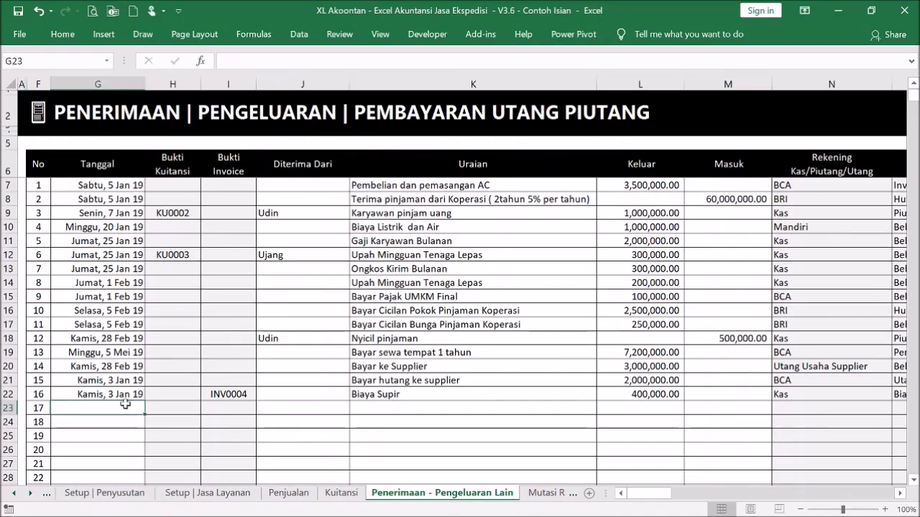
type("16 jan")
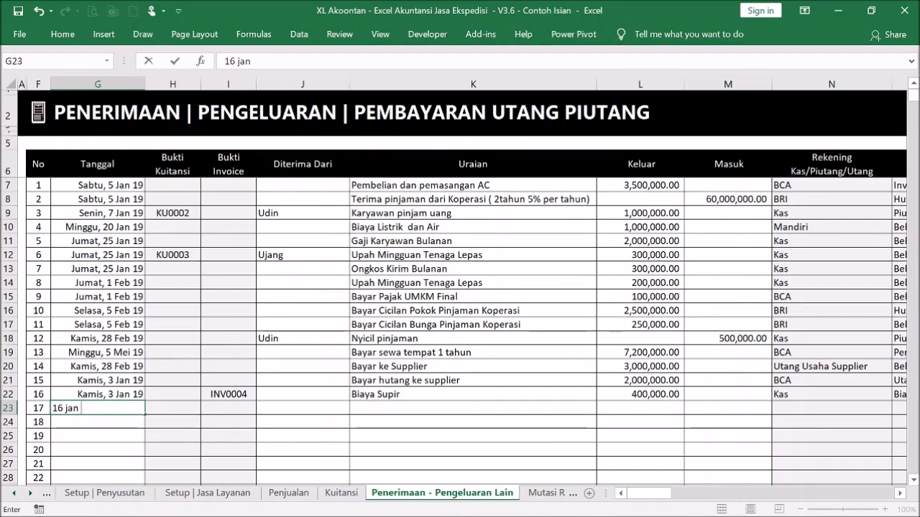
type(" 19")
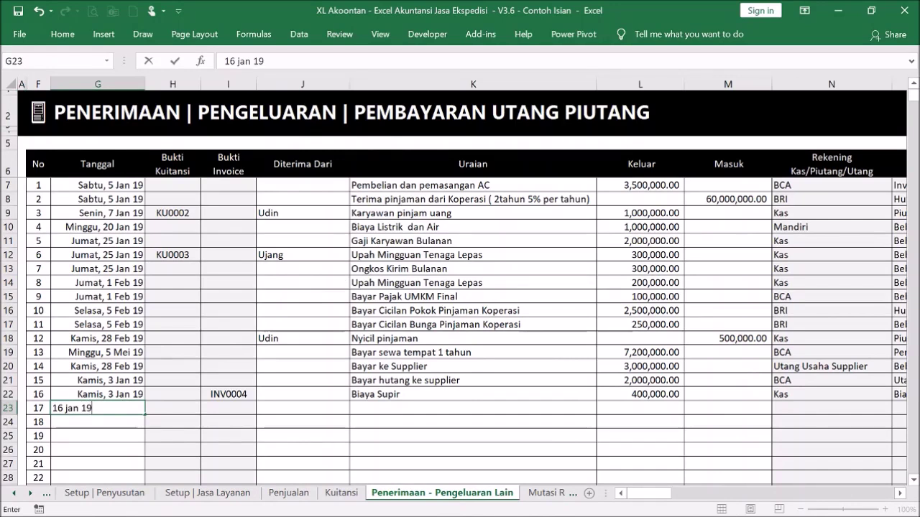
key("Return")
left_click(359, 408)
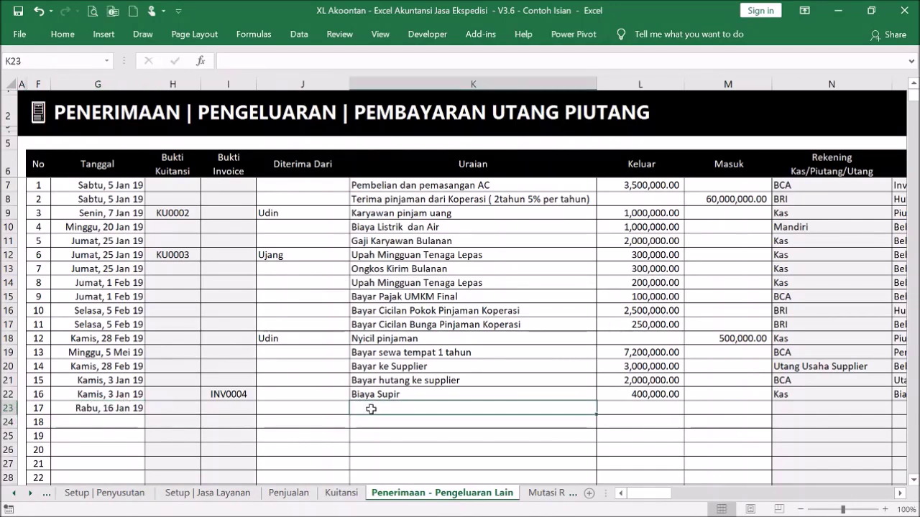
type("Pembayaran ")
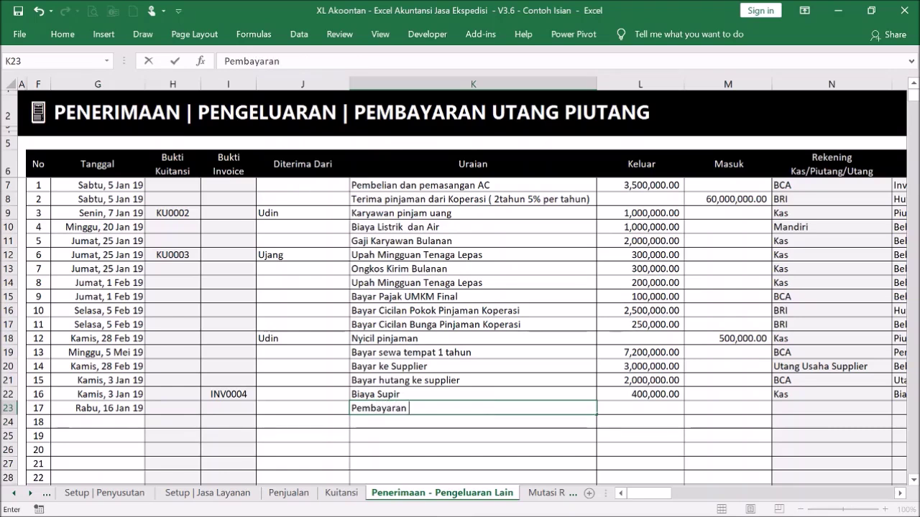
type("Piutang")
key("Return")
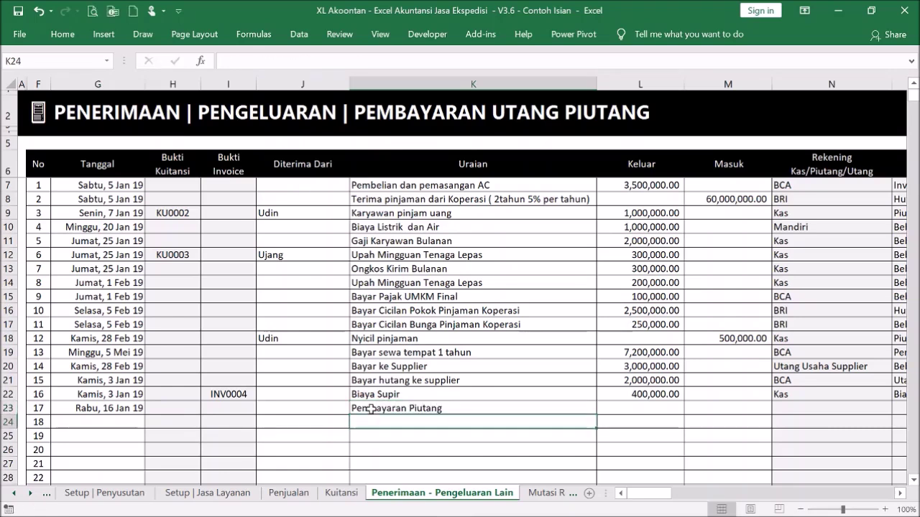
Set the Pembayaran Piutang entry's Masuk amount to 4000000 and its Rekening Kas/Piutang/Utang to BCA
left_click(693, 407)
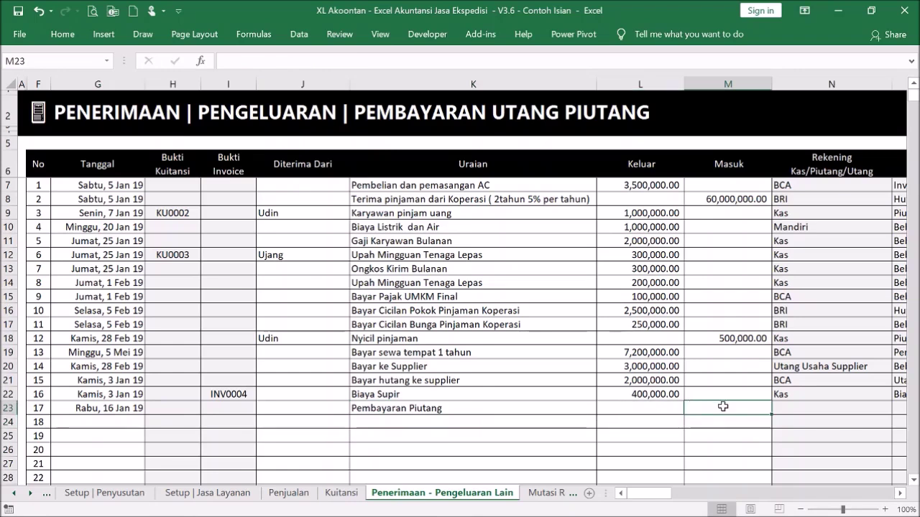
type("4")
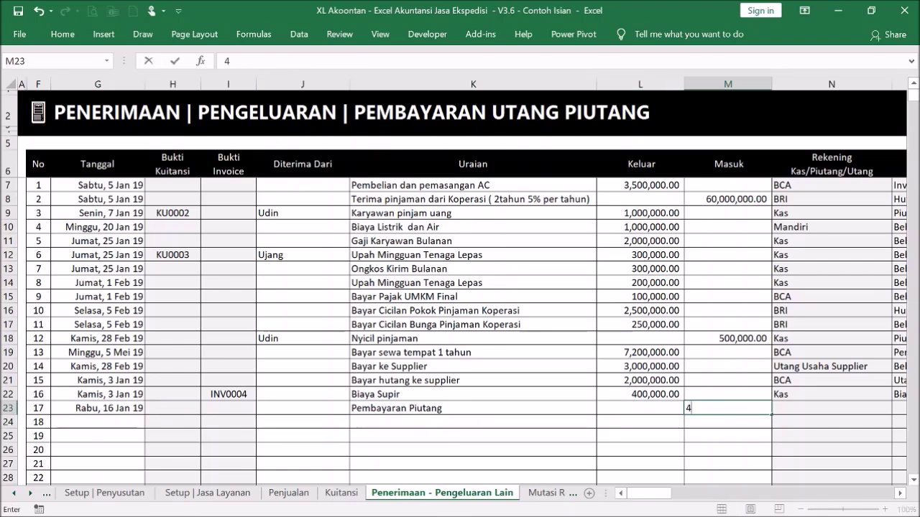
type("000000")
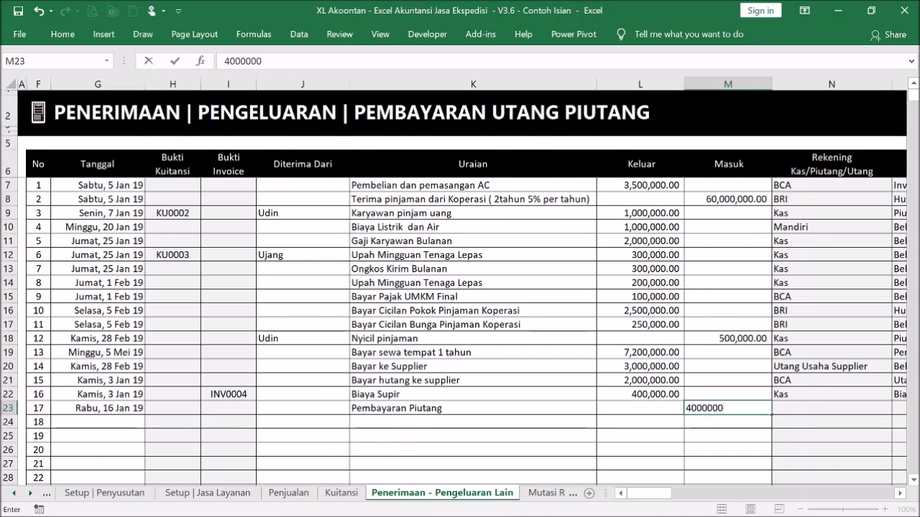
key("Return")
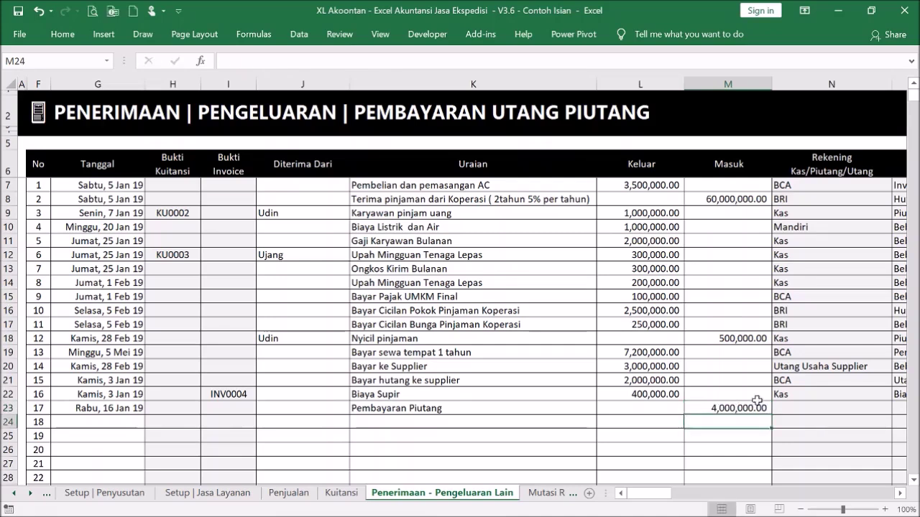
left_click(901, 495)
left_click(841, 407)
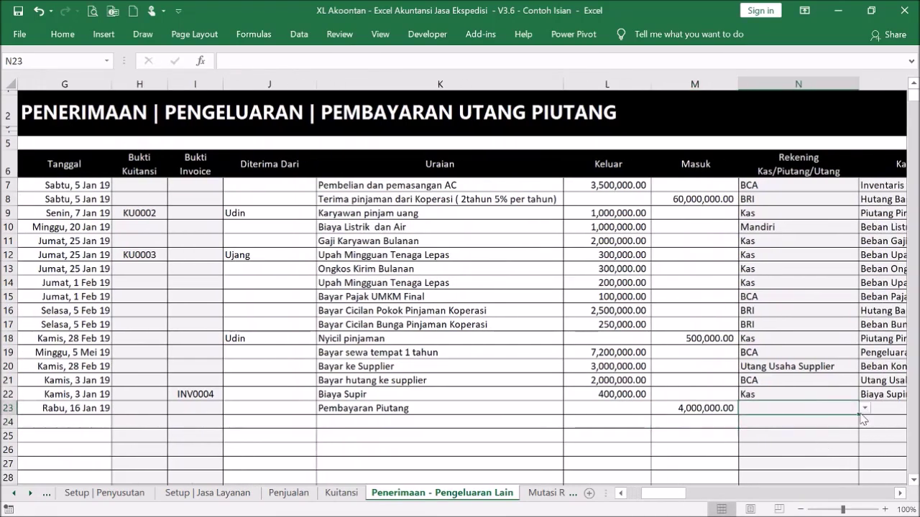
left_click(864, 409)
left_click(762, 430)
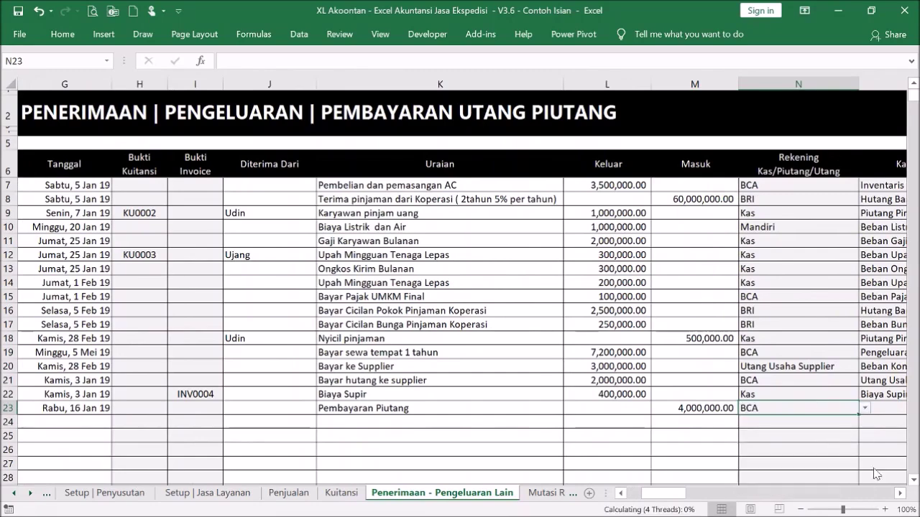
Set the Kategori Laporan of the Pembayaran Piutang entry in row 23 to Piutang Usaha Agen/Pelanggan
left_click(900, 494)
left_click(900, 494)
left_click(901, 495)
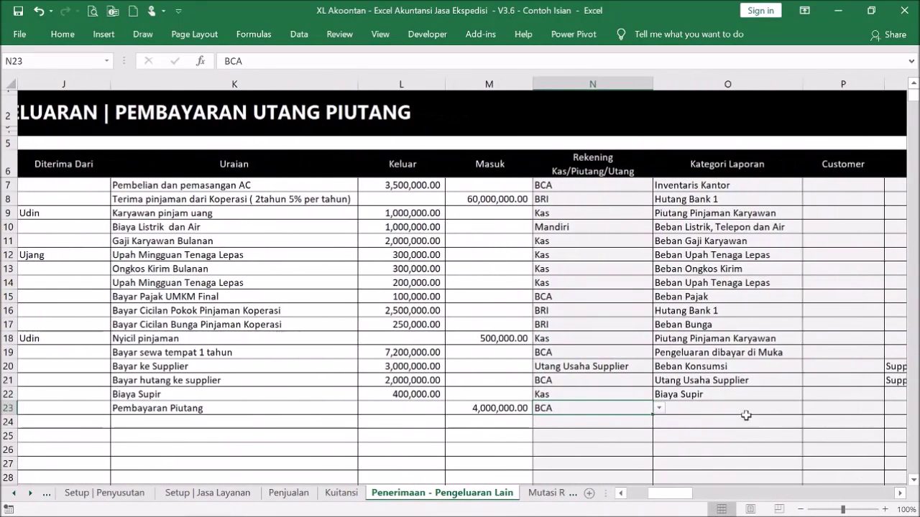
left_click(746, 406)
left_click(808, 409)
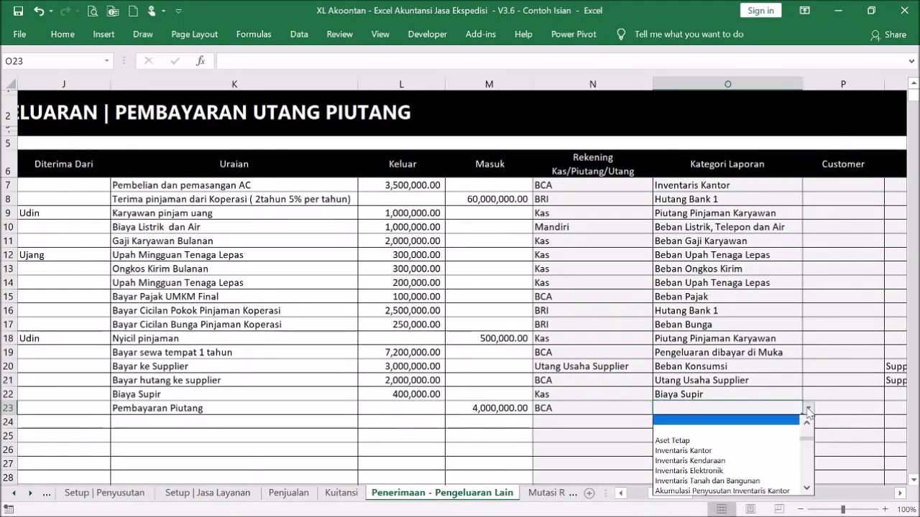
left_click(810, 470)
left_click(810, 470)
left_click(810, 470)
left_click(810, 471)
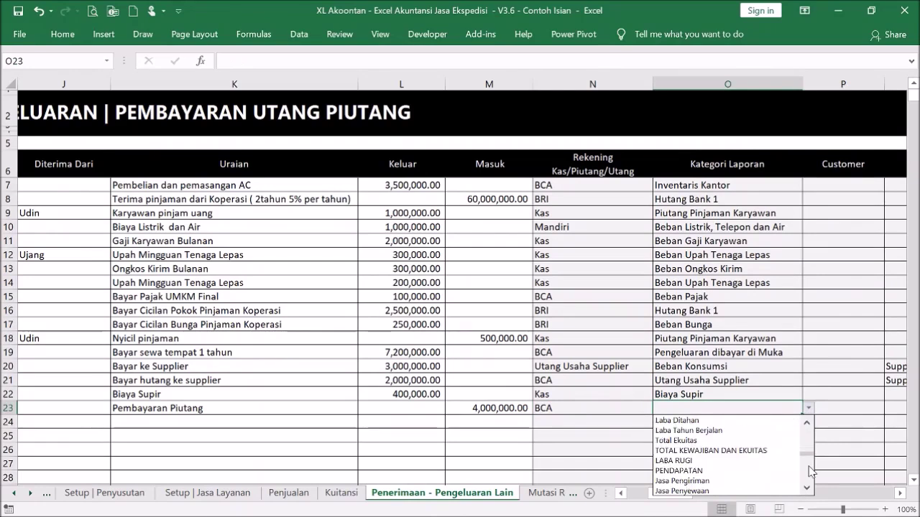
left_click_drag(813, 454, 810, 439)
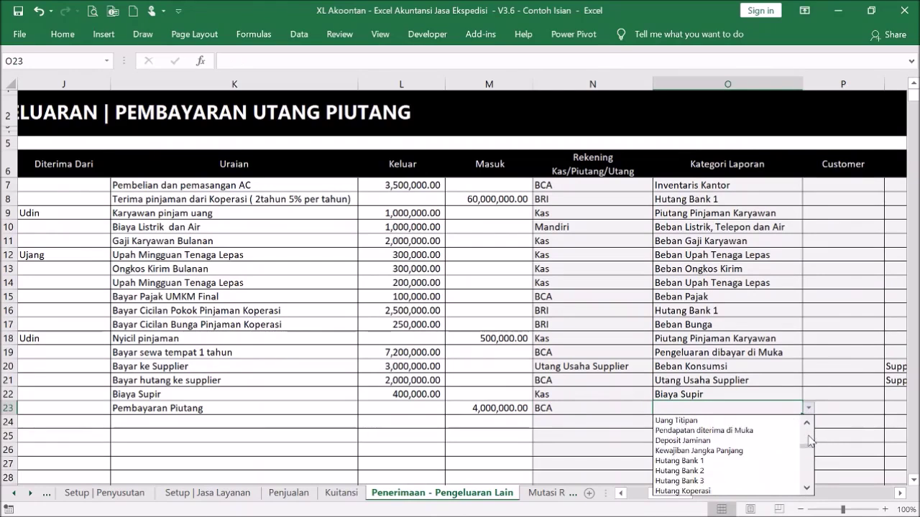
scroll(809, 440, "up", 4)
scroll(809, 439, "up", 5)
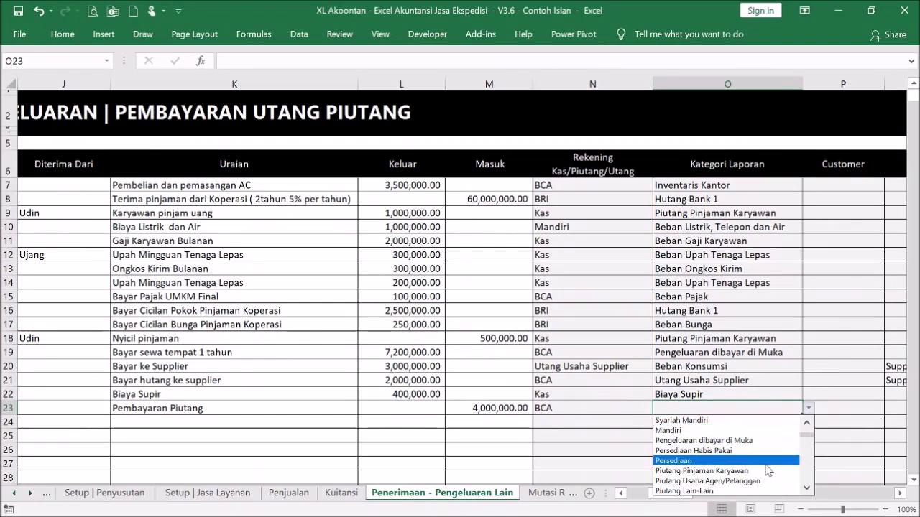
left_click(763, 481)
Clear the Supplier cells of the Bayar ke Supplier and Bayar hutang ke supplier entries in rows 20 and 21
left_click_drag(891, 366, 893, 382)
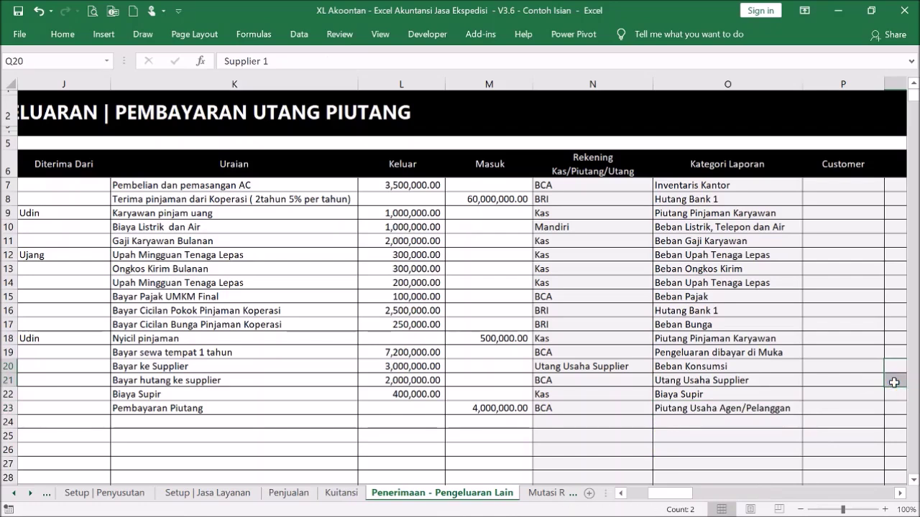
key("Delete")
left_click(757, 408)
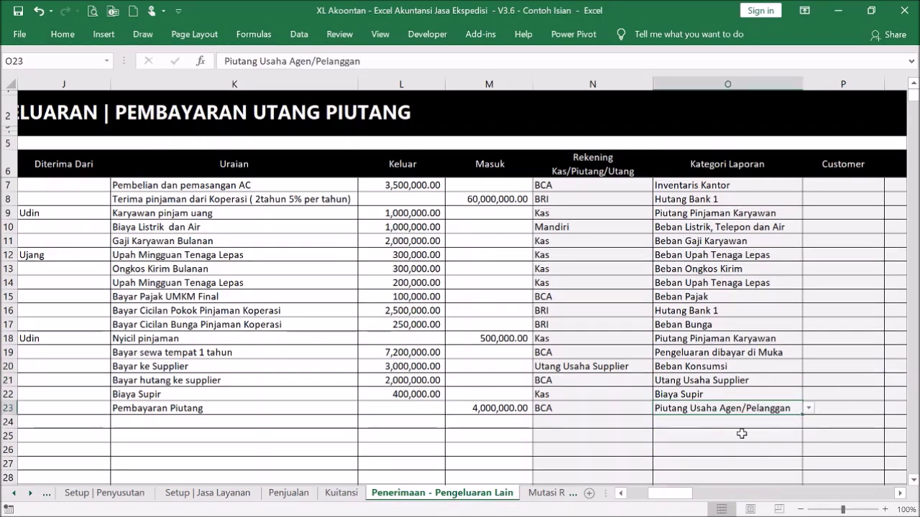
Open Penjualan and check the Rekening Tunai/Piutang account of the Jasa Trucking sale, invoice INV0003
left_click_drag(654, 493, 631, 492)
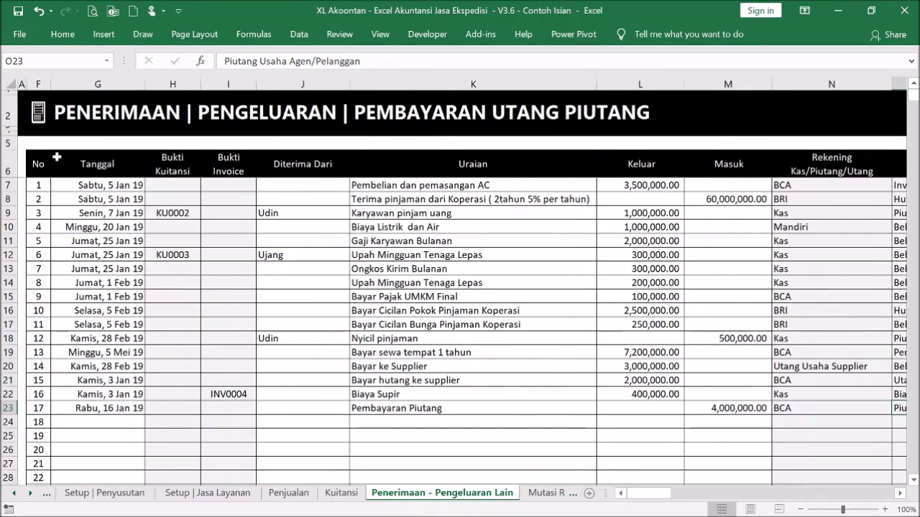
left_click(47, 116)
left_click(47, 116)
left_click(537, 130)
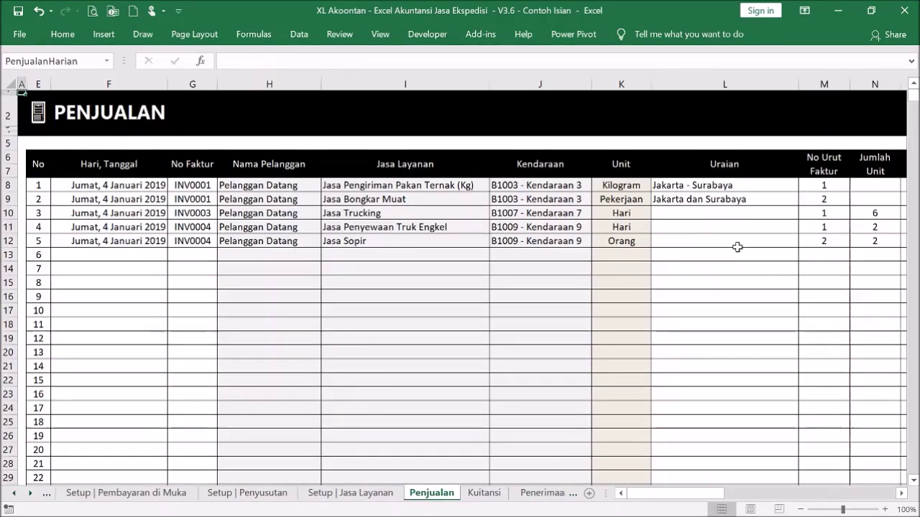
left_click(838, 494)
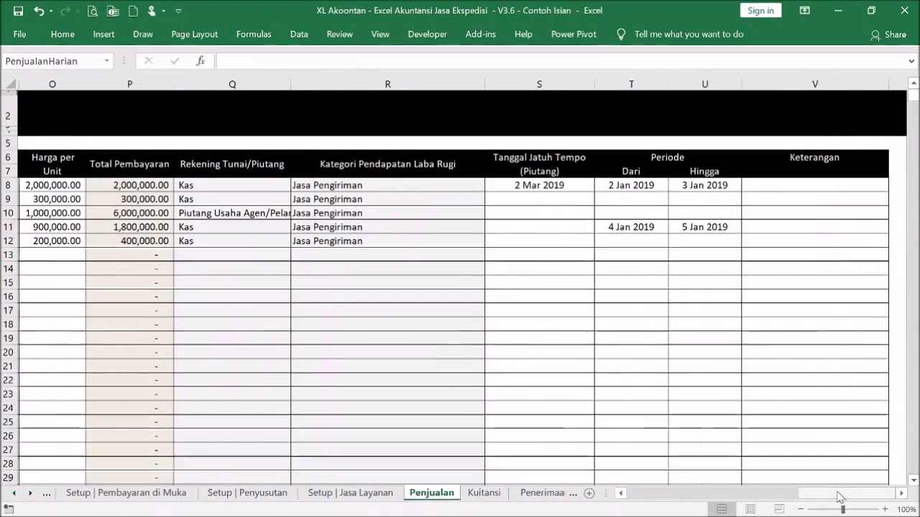
left_click(266, 214)
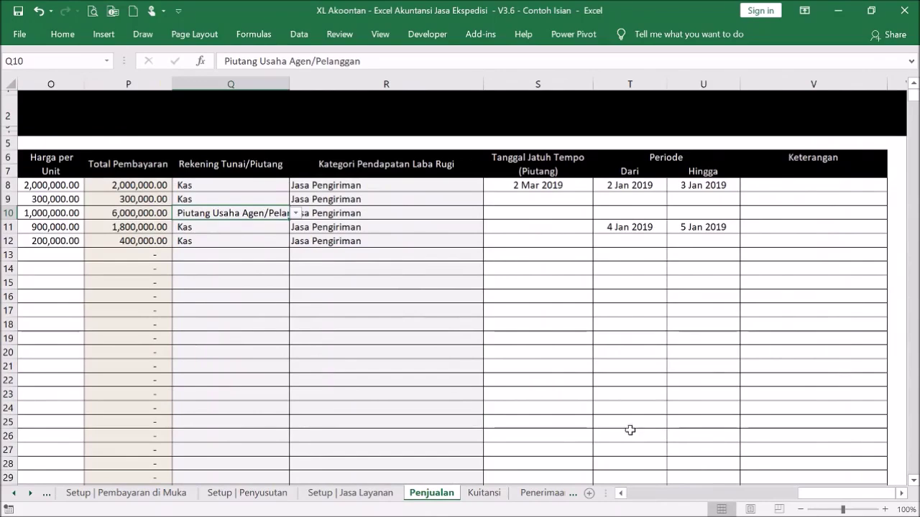
left_click(650, 494)
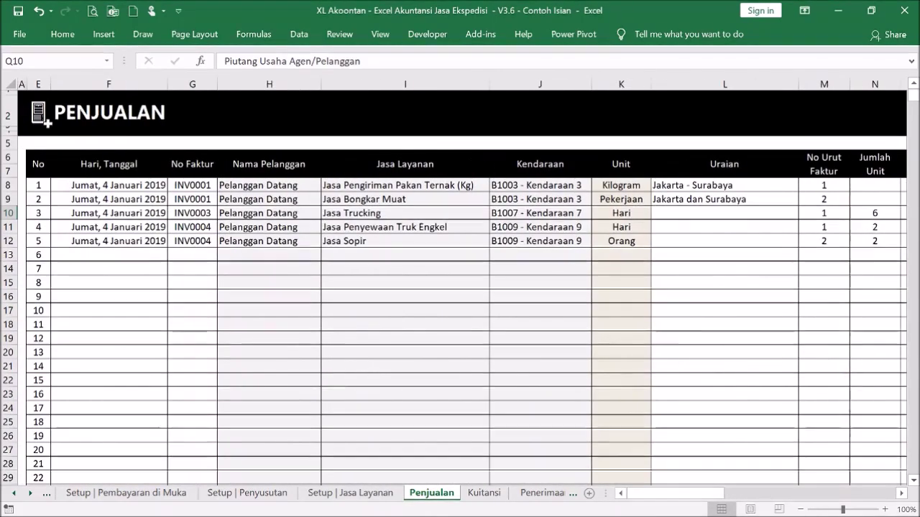
Review the customer balances in the Piutang Agen/Pelanggan report and return to the main menu
left_click(41, 115)
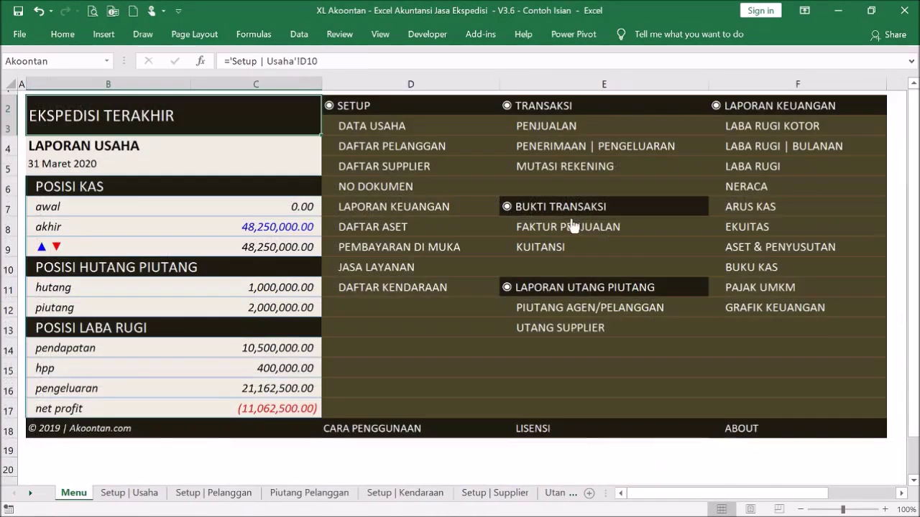
left_click(635, 306)
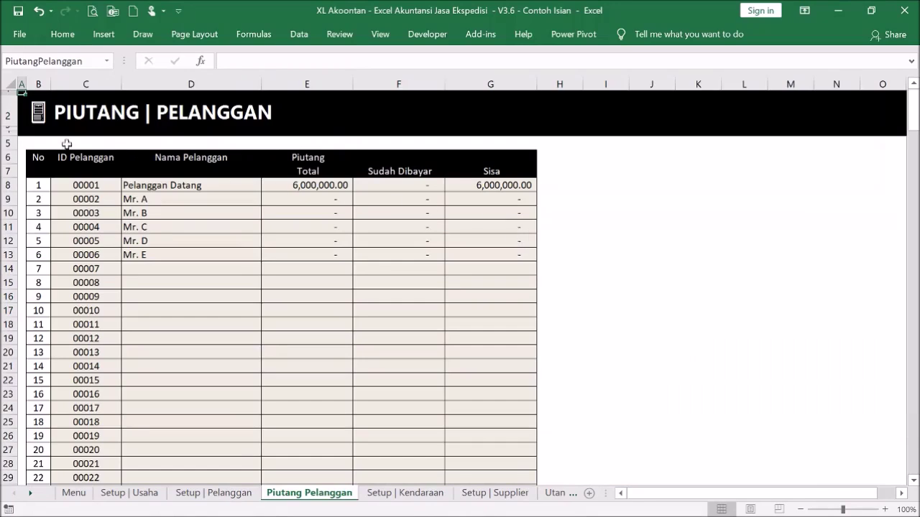
left_click(38, 115)
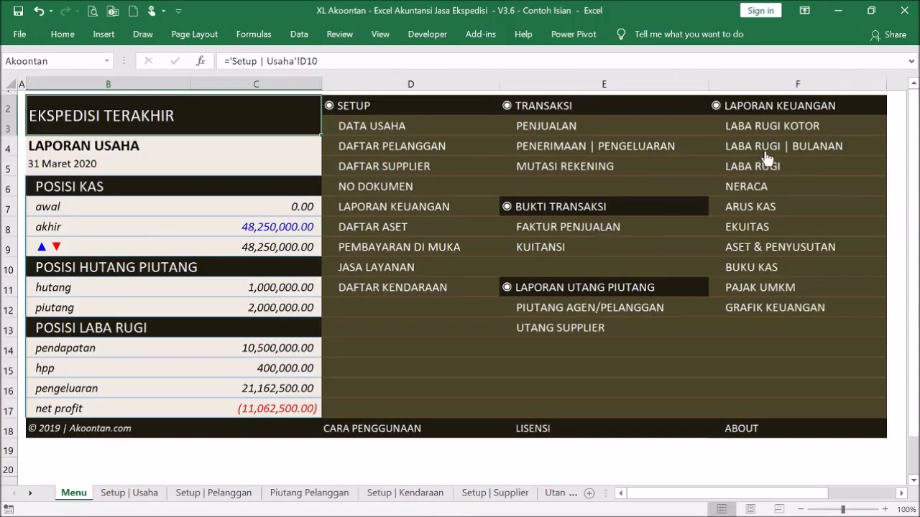
Open the Neraca report and inspect the 2019 formula of Piutang Usaha Agen/Pelanggan
left_click(763, 187)
scroll(487, 290, "down", 2)
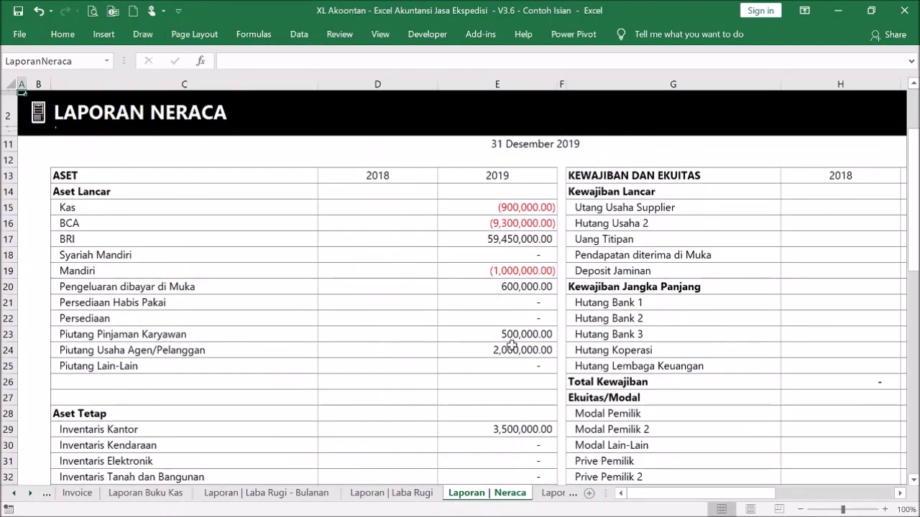
left_click(534, 349)
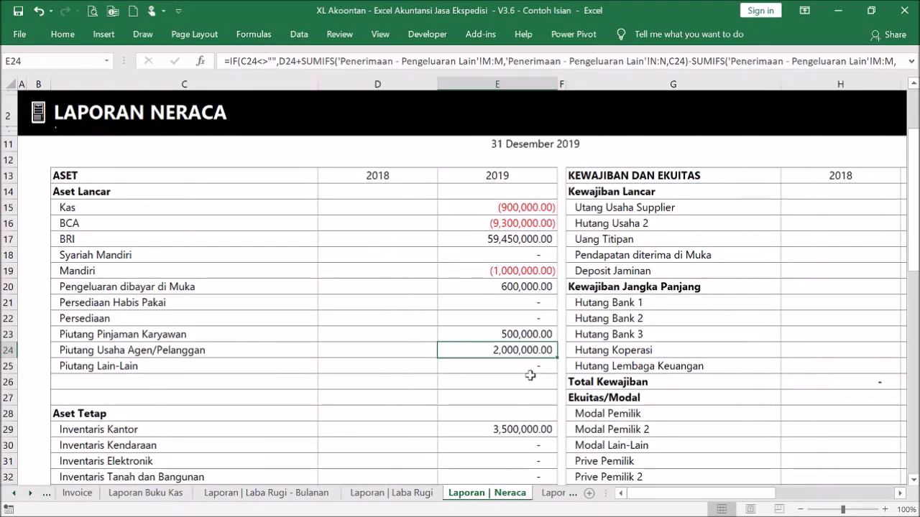
double_click(498, 352)
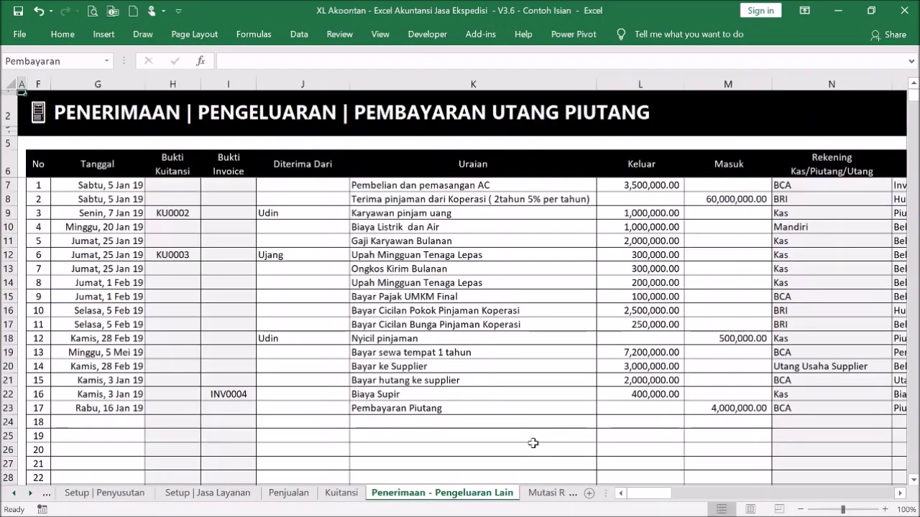
Check the Pembayaran Piutang entry in Penerimaan | Pengeluaran, and return to the main menu
left_click(399, 363)
left_click(450, 408)
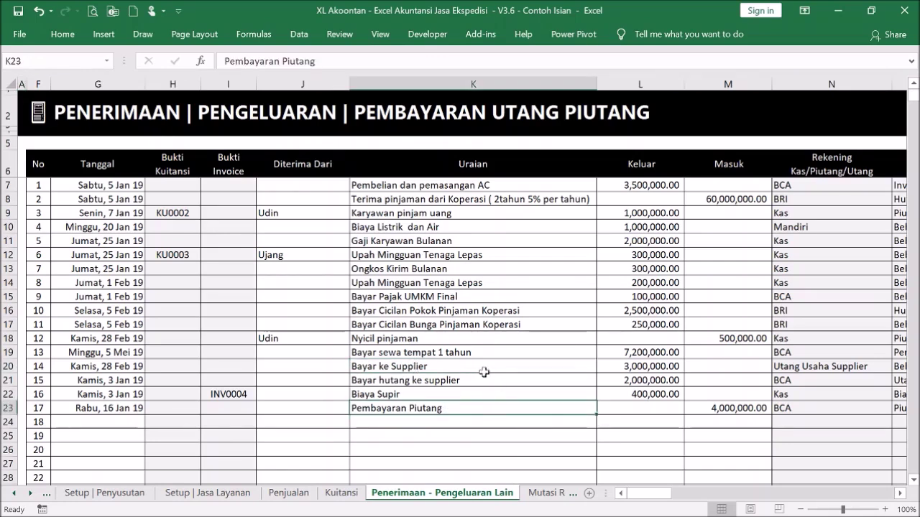
left_click_drag(645, 493, 645, 493)
left_click(36, 115)
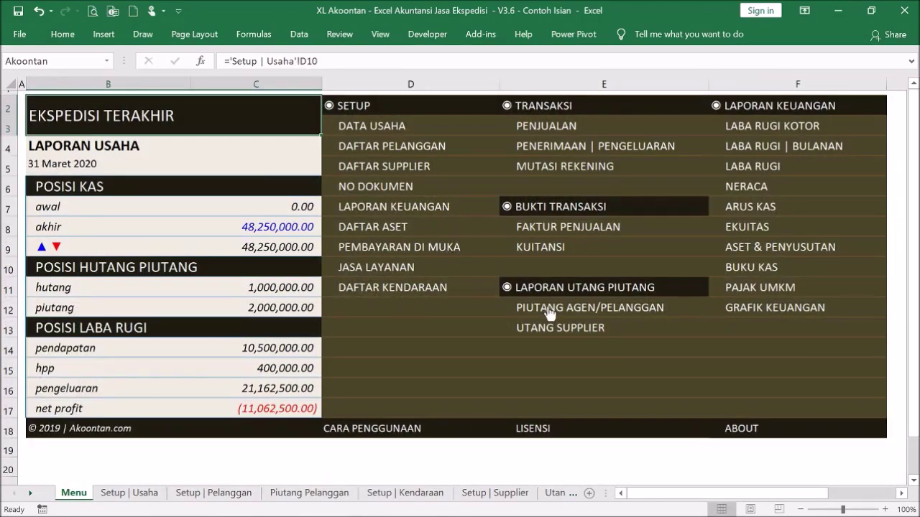
In the Piutang Agen/Pelanggan report, inspect the Sudah Dibayar formula for Pelanggan Datang
left_click(550, 314)
left_click(413, 189)
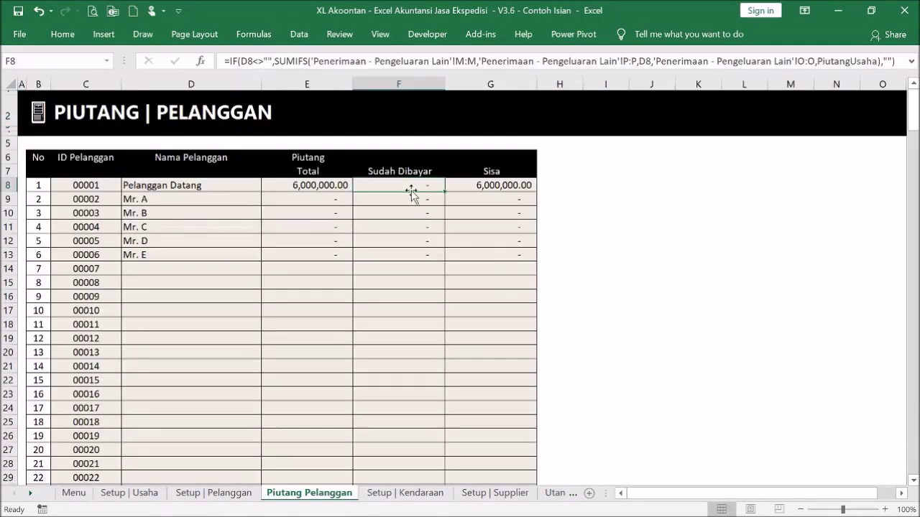
left_click(441, 241)
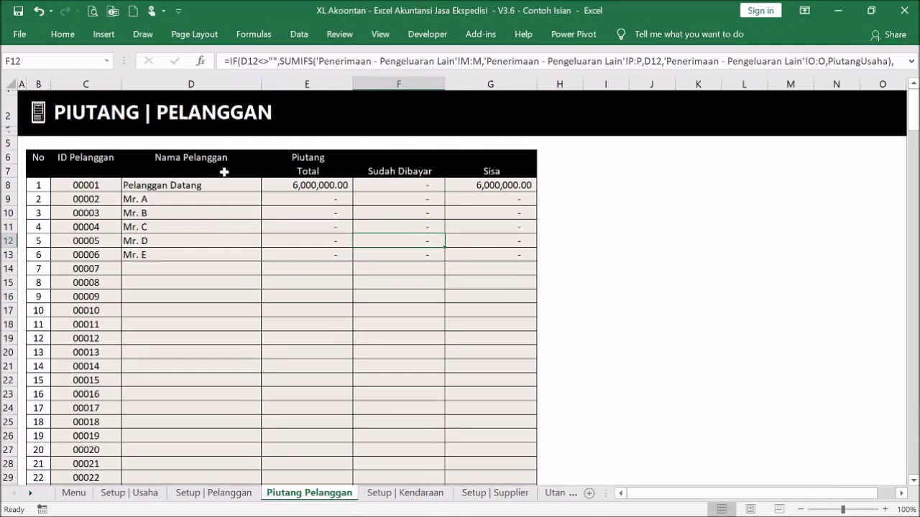
In Penerimaan | Pengeluaran, set the Customer of the Pembayaran Piutang entry in row 23 to Pelanggan Datang
left_click(49, 117)
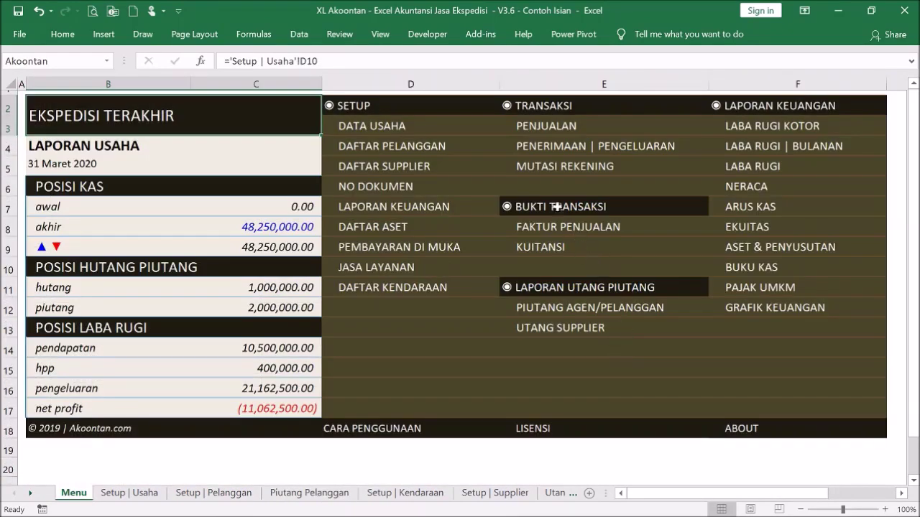
left_click(556, 147)
left_click_drag(659, 496, 689, 496)
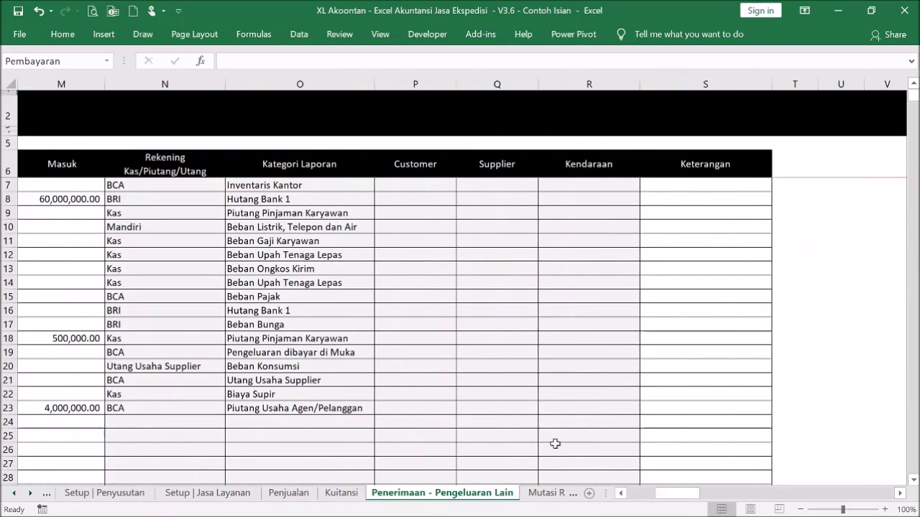
left_click(431, 406)
left_click(462, 409)
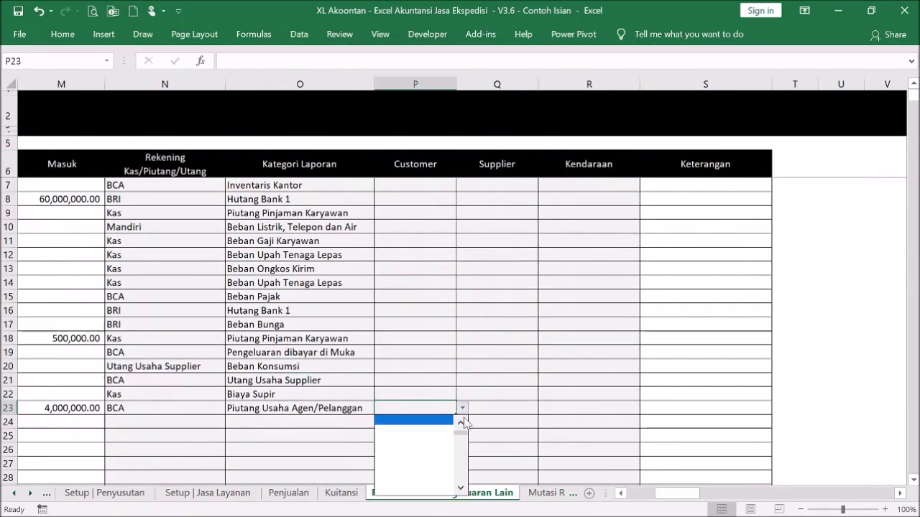
left_click(408, 420)
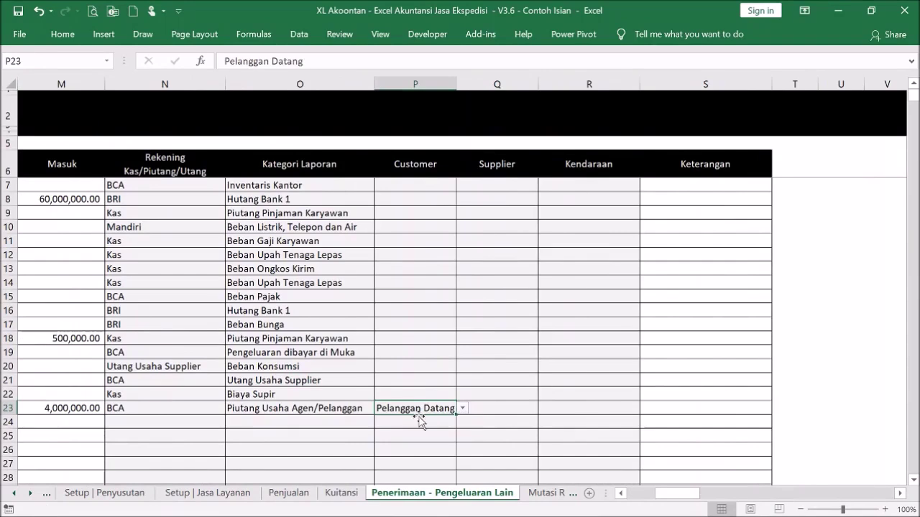
left_click(640, 493)
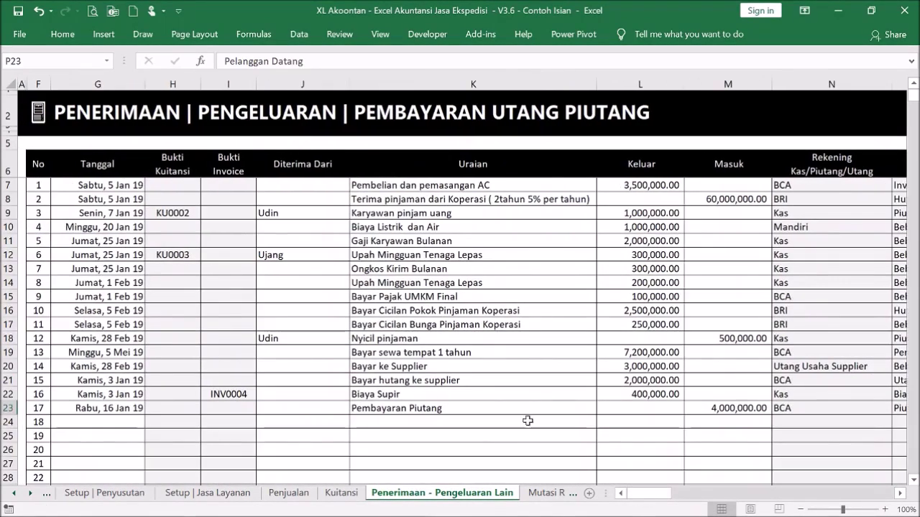
Reopen the Piutang Agen/Pelanggan report and check the Sudah Dibayar amount for Pelanggan Datang
left_click(40, 121)
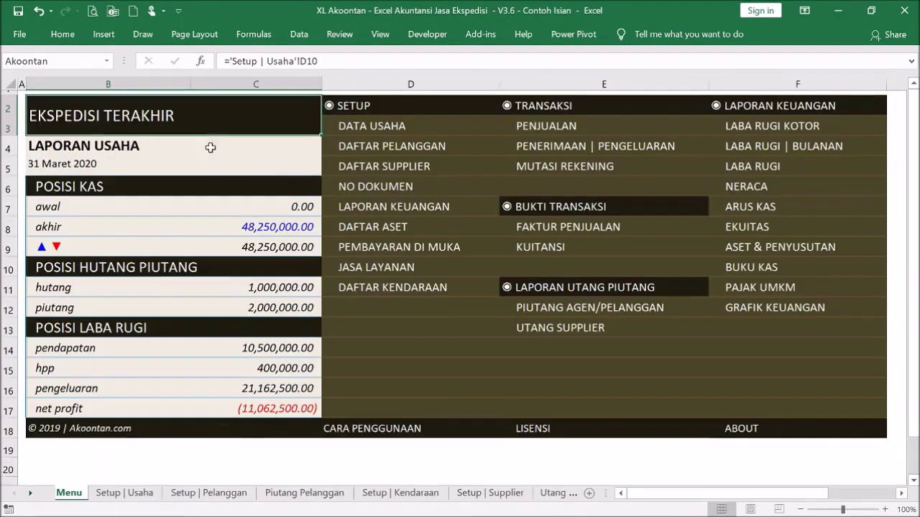
left_click(577, 307)
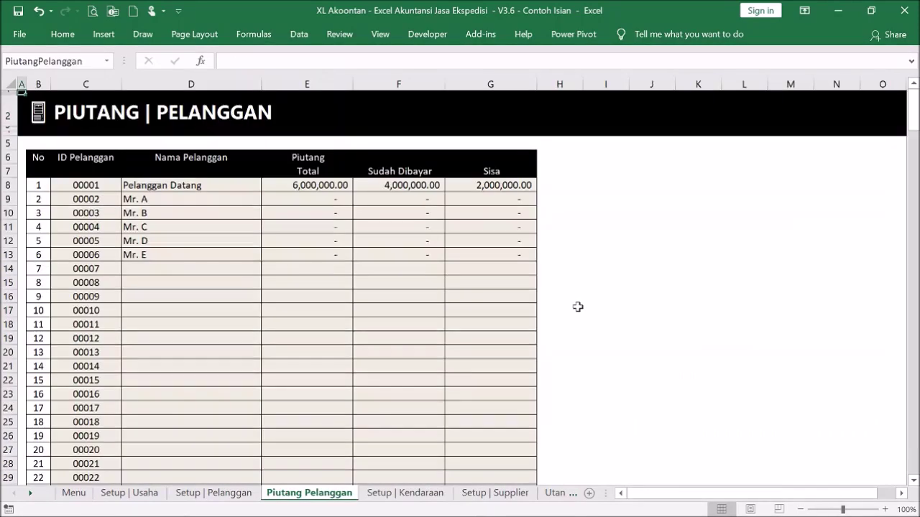
left_click(407, 187)
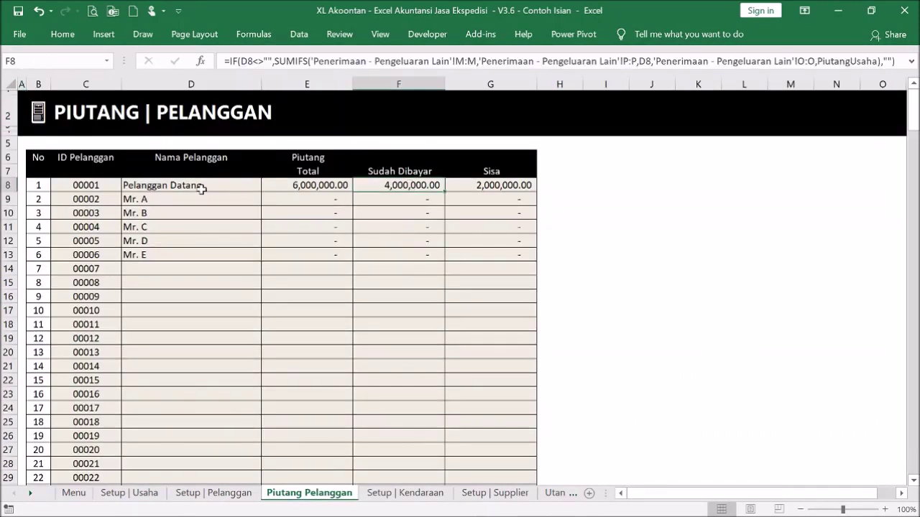
Look over the entries in Penerimaan | Pengeluaran once more and go back to the main menu
left_click(37, 121)
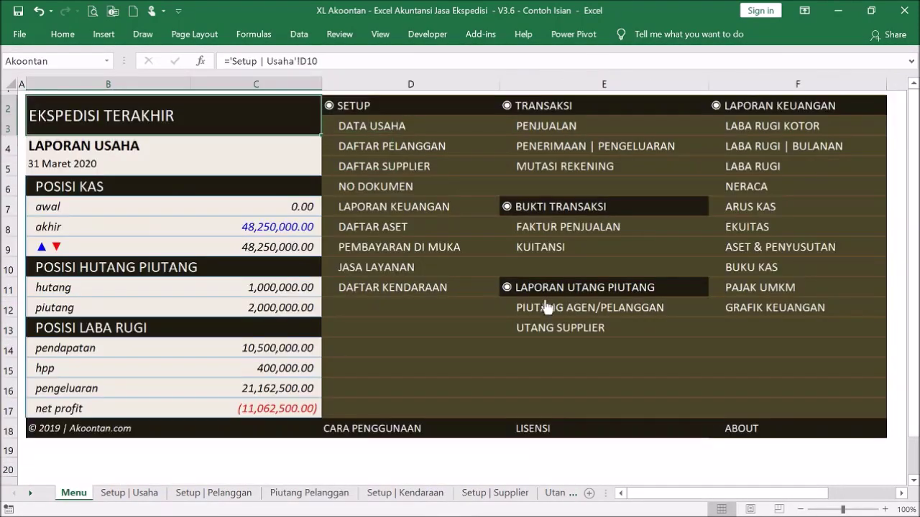
left_click(589, 152)
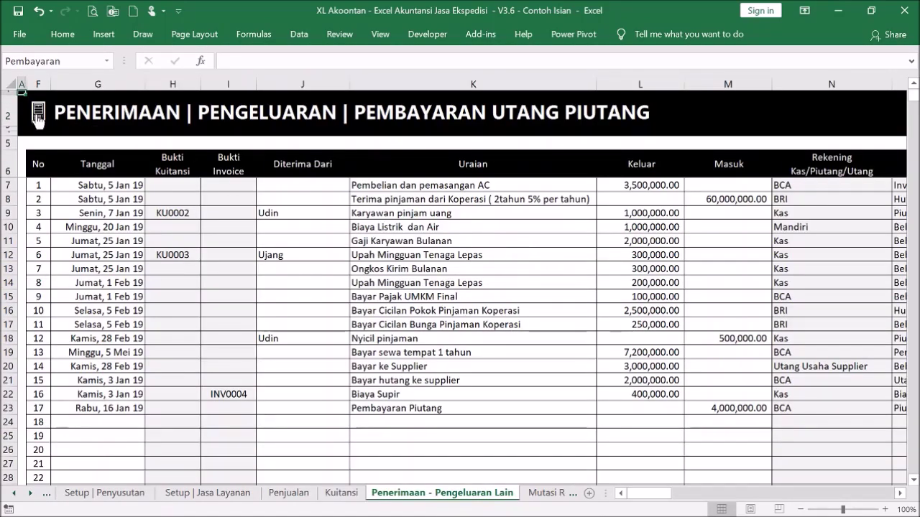
left_click(38, 117)
Look over the account transfers in Mutasi Rekening, and open the Faktur Penjualan invoice form
left_click(546, 165)
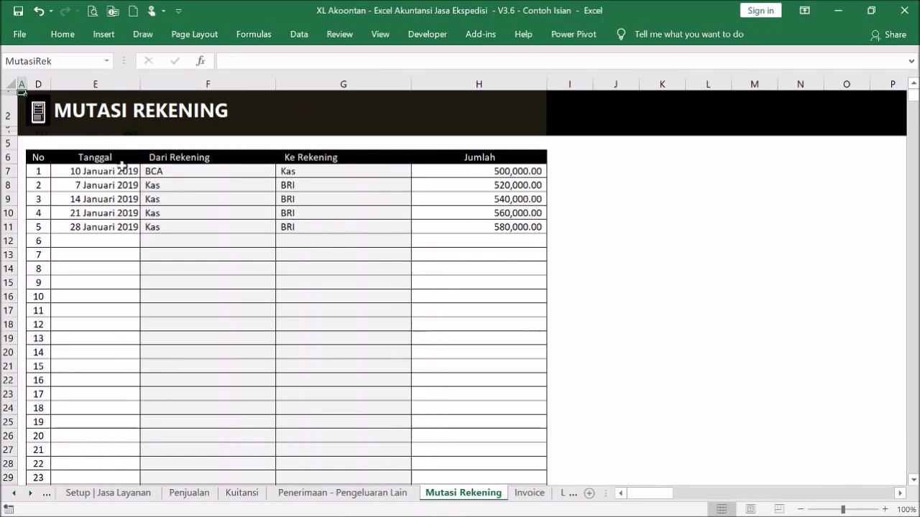
left_click(39, 113)
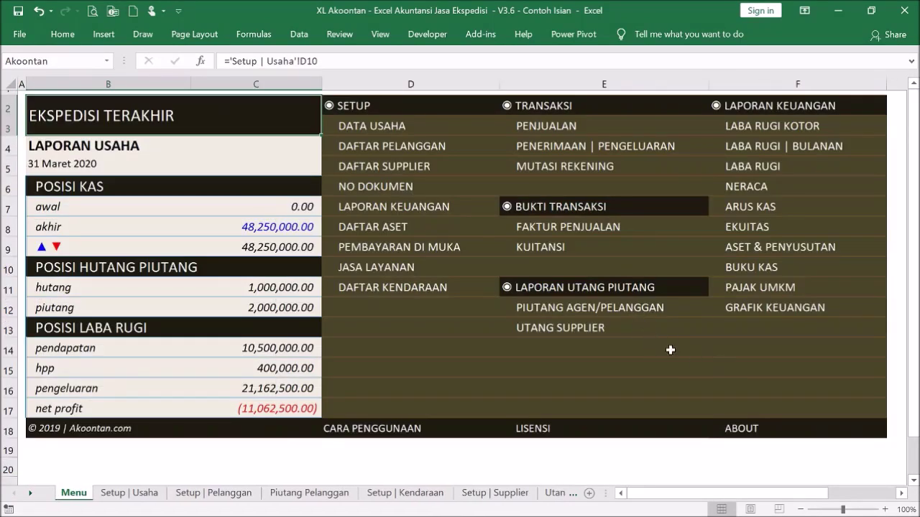
left_click(590, 234)
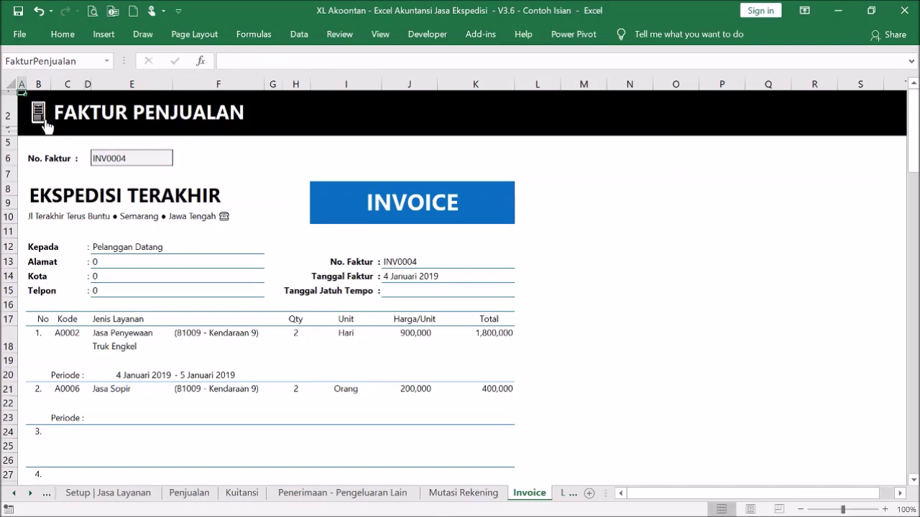
Open the Kuitansi receipt form and choose receipt number KU0002 to load its payment details
left_click(157, 133)
left_click(512, 247)
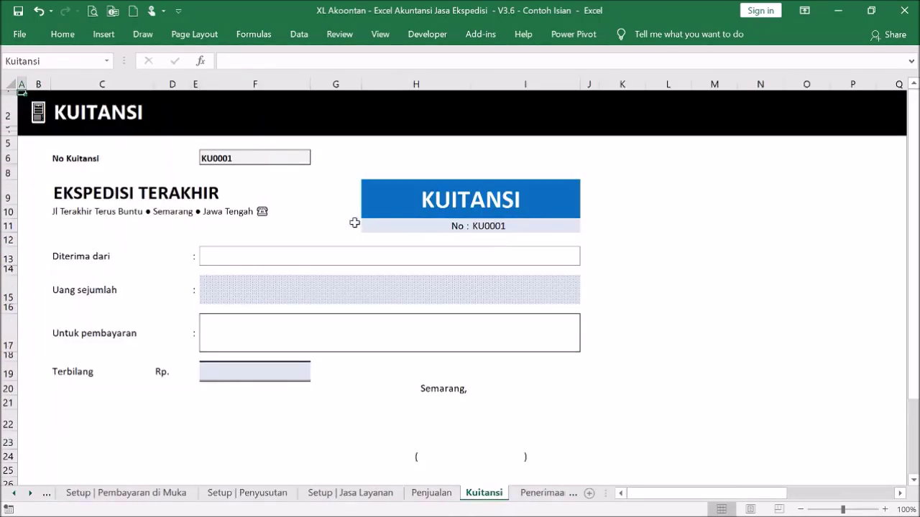
left_click(312, 158)
left_click(317, 158)
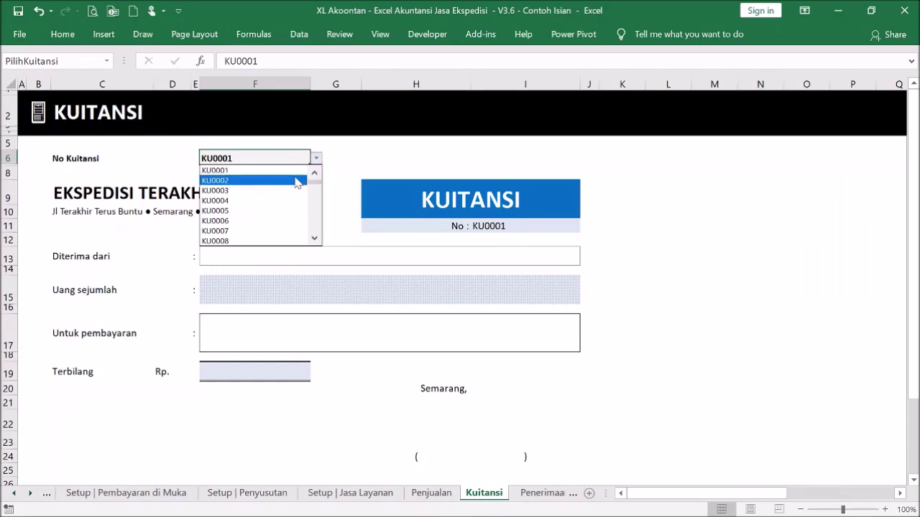
left_click(301, 180)
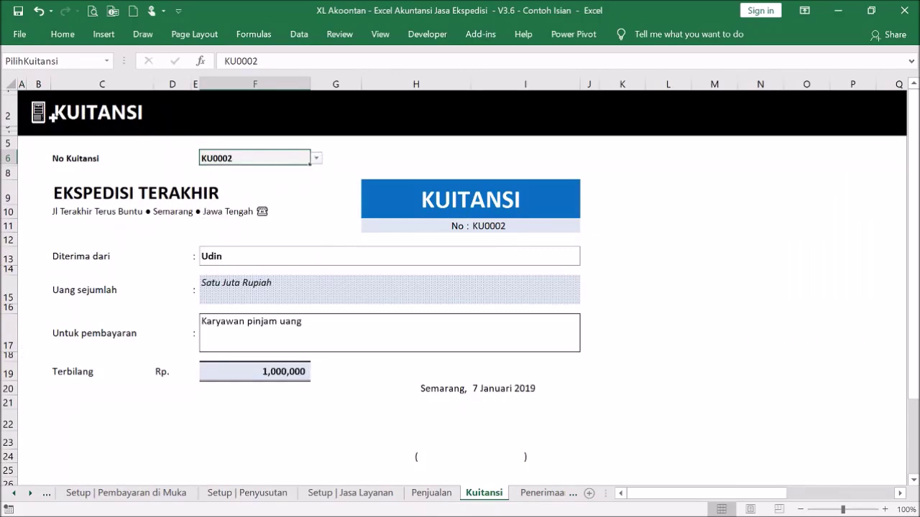
Look over the Piutang Agen/Pelanggan and Utang Supplier reports, and go back to the main menu
left_click(52, 115)
left_click(663, 316)
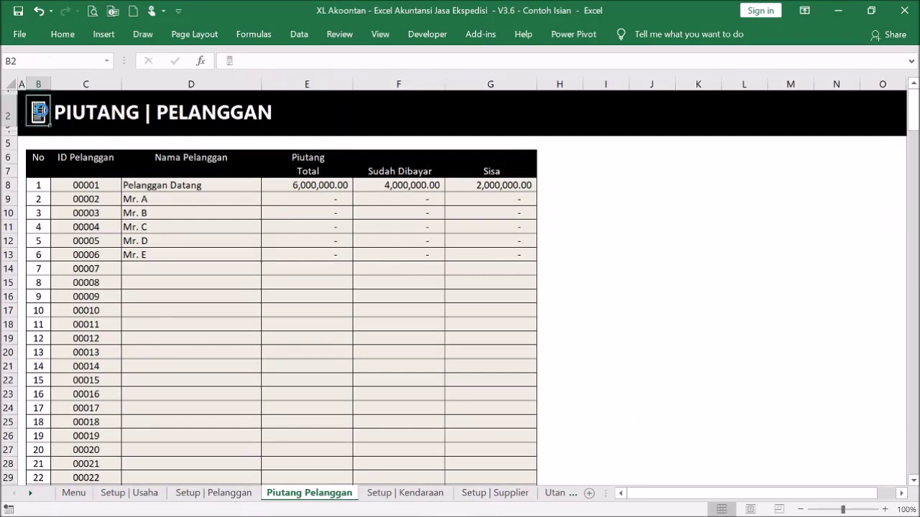
left_click(54, 113)
left_click(584, 330)
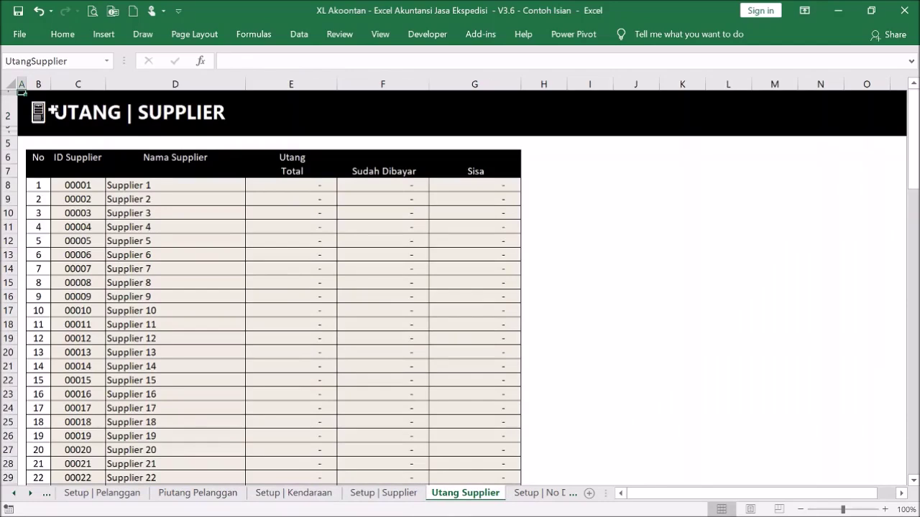
left_click(40, 117)
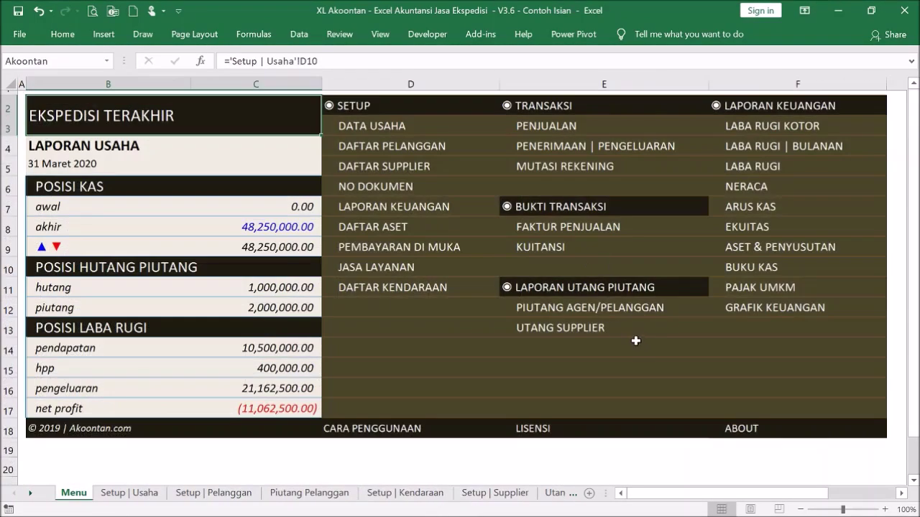
left_click_drag(630, 104, 645, 398)
left_click(644, 390)
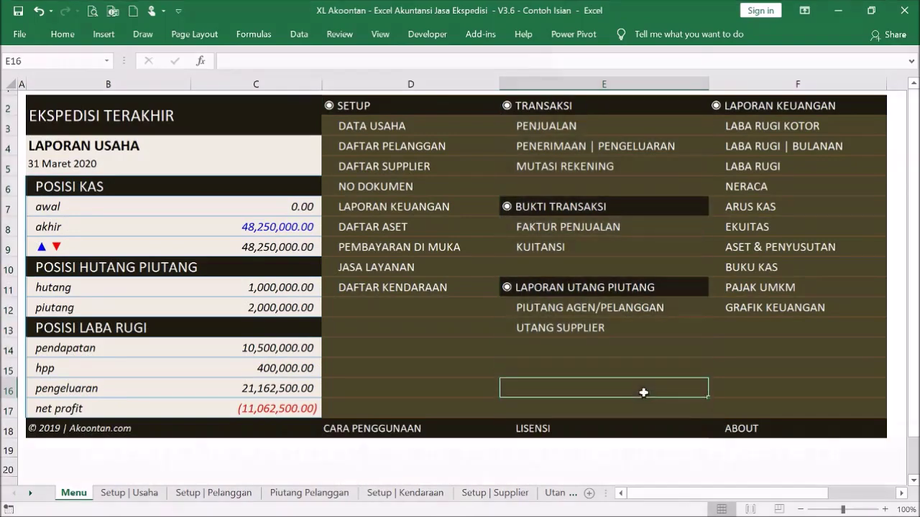